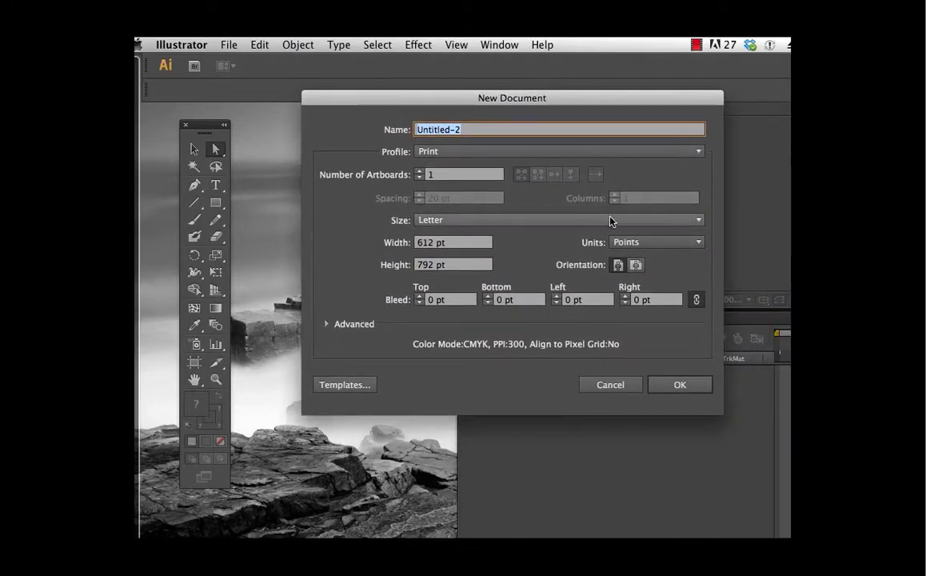
Step: Create a new RGB document with a single artboard
{"action": "left_click", "coordinate": [586, 153]}
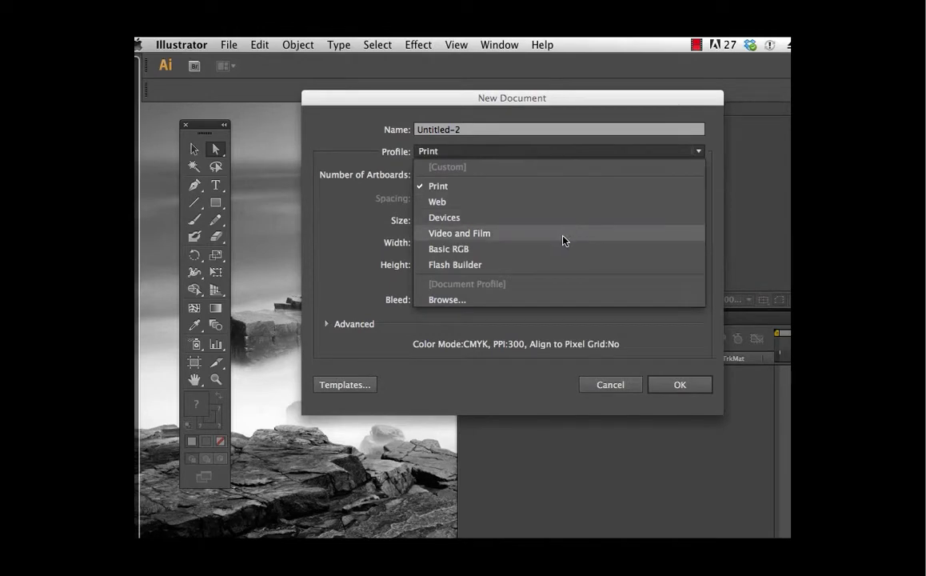
{"action": "key", "text": "Escape"}
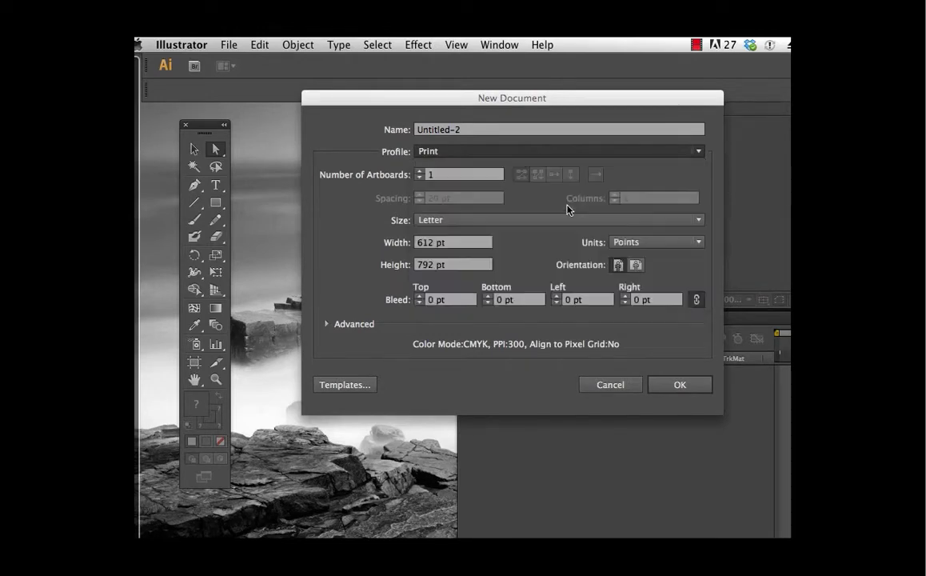
{"action": "left_click", "coordinate": [679, 385]}
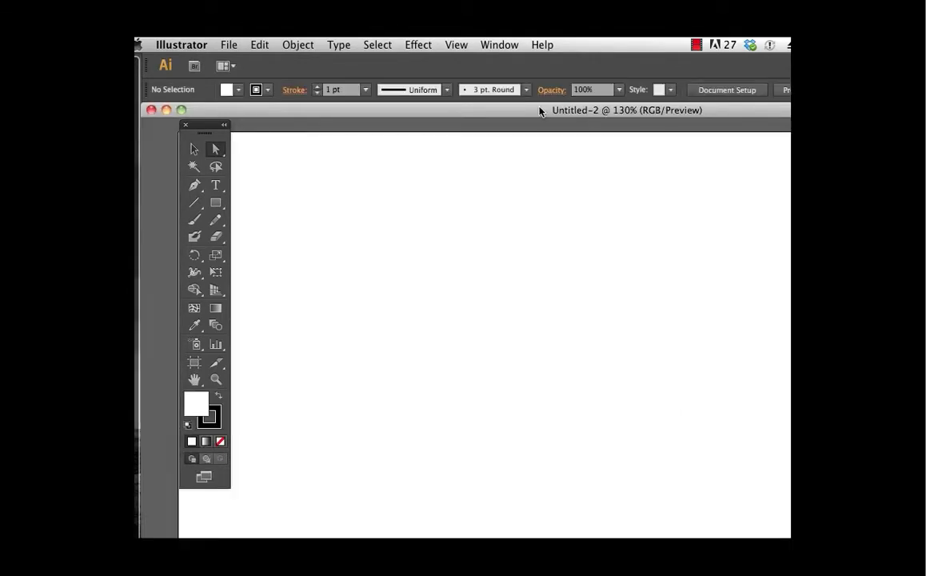
Step: Save the document as art_trace.ai in the assignment01 folder, replacing the existing file and using Illustrator CS6 format
{"action": "left_click", "coordinate": [227, 44]}
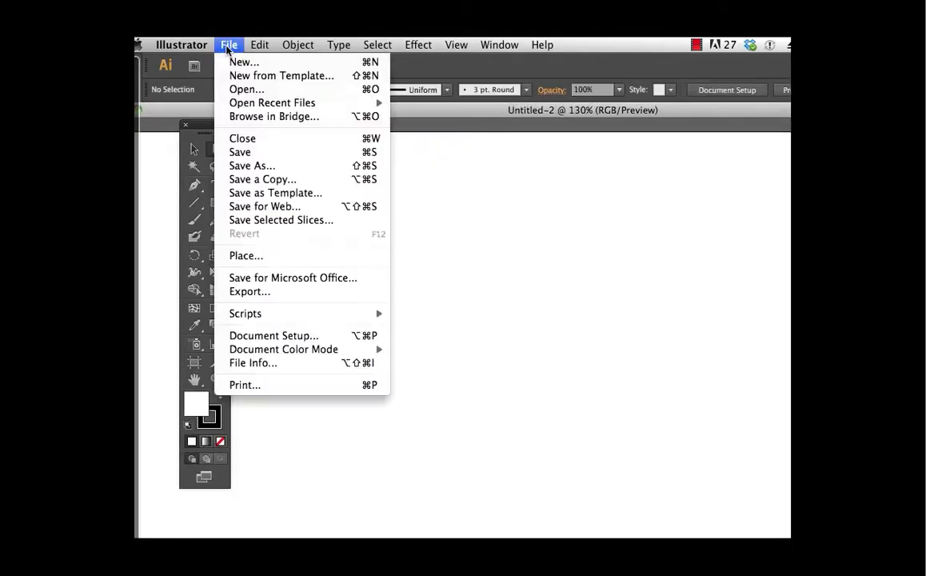
{"action": "left_click", "coordinate": [289, 165]}
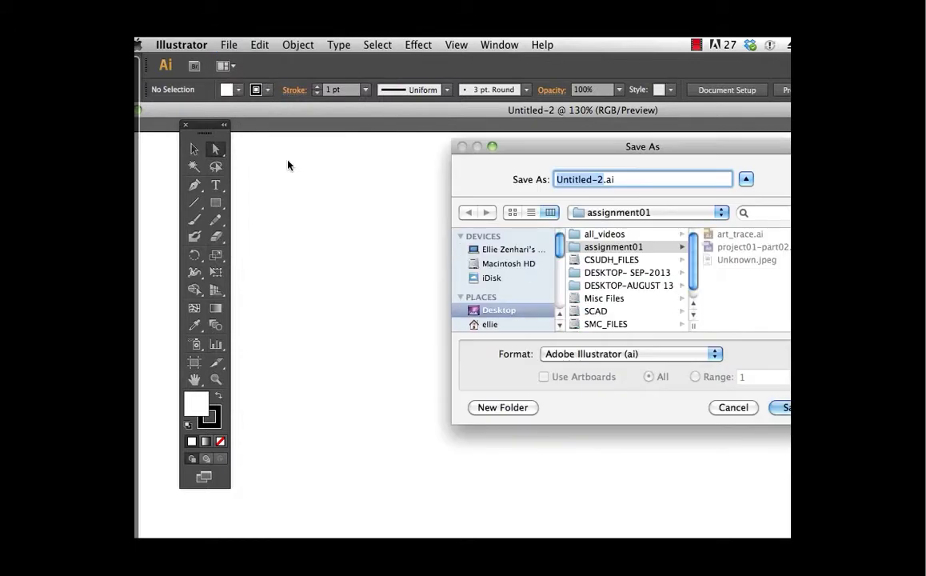
{"action": "type", "text": "art_t"}
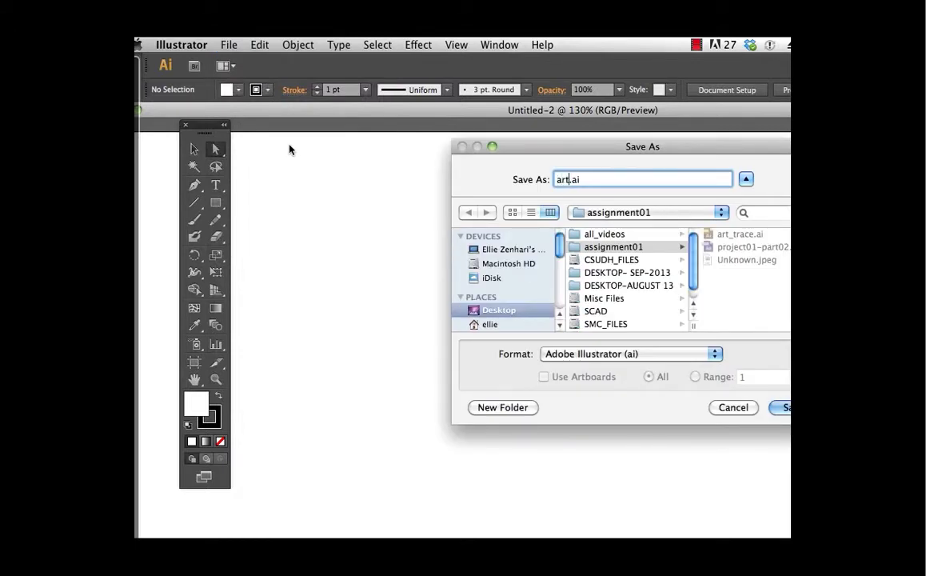
{"action": "type", "text": "race"}
{"action": "key", "text": "Return"}
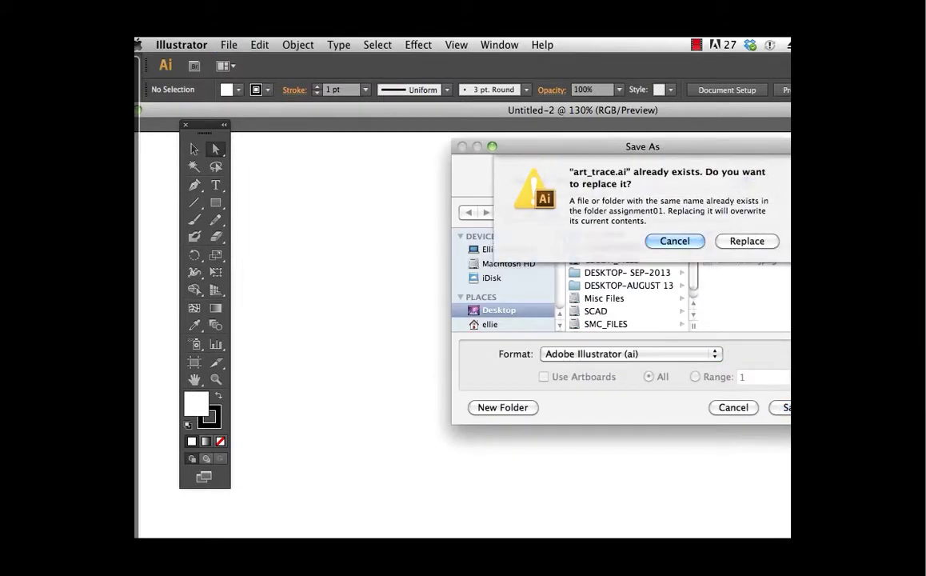
{"action": "left_click", "coordinate": [746, 241]}
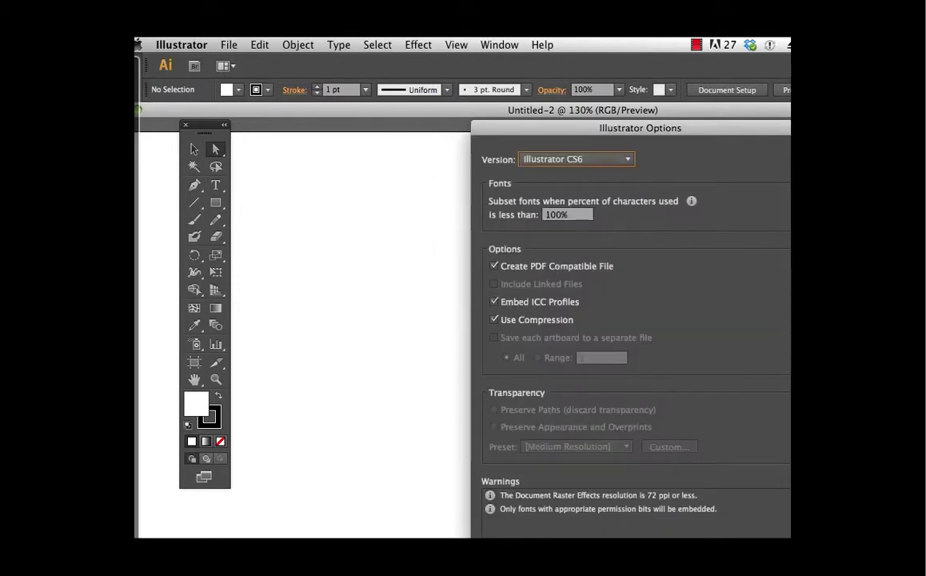
{"action": "left_click_drag", "start_coordinate": [698, 128], "coordinate": [654, 61]}
{"action": "left_click", "coordinate": [708, 499]}
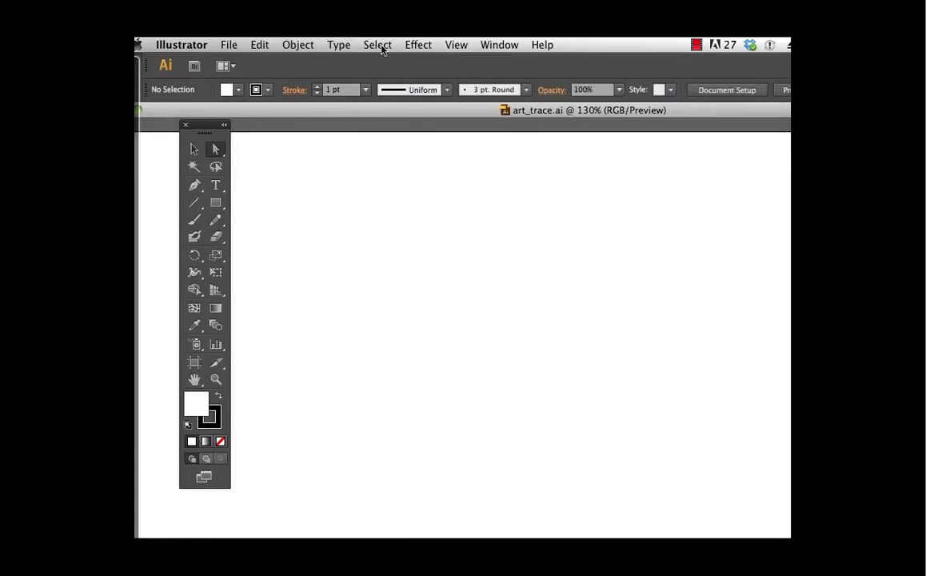
Step: Place Unknown.jpeg from the assignment01 folder into the document as a linked image
{"action": "mouse_move", "coordinate": [393, 121]}
{"action": "left_mouse_down"}
{"action": "mouse_move", "coordinate": [403, 72]}
{"action": "mouse_move", "coordinate": [405, 119]}
{"action": "left_mouse_up"}
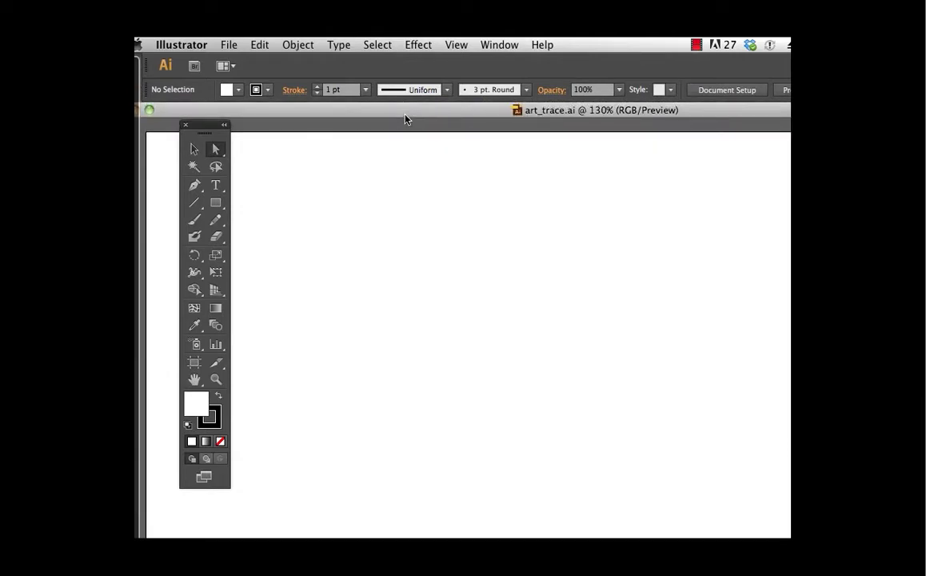
{"action": "left_click", "coordinate": [227, 47]}
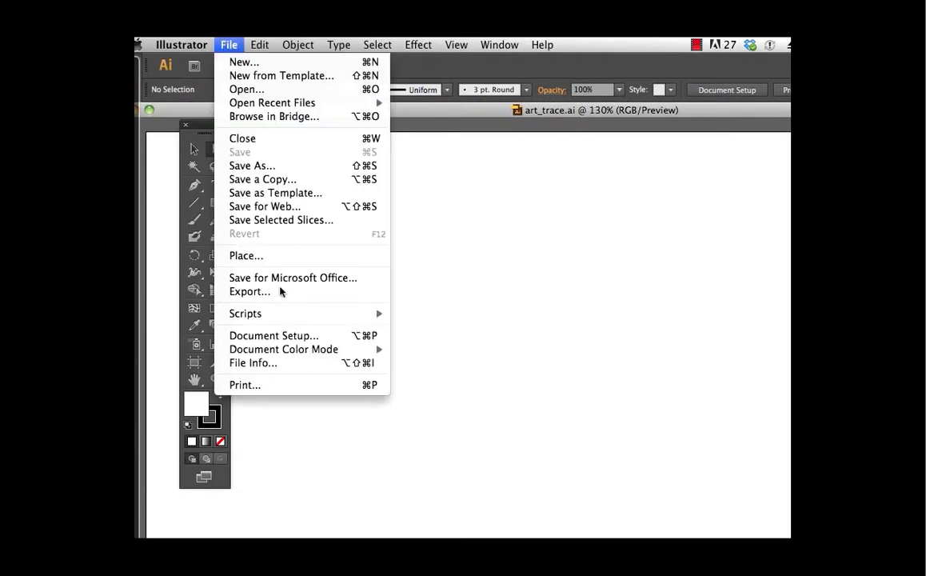
{"action": "left_click", "coordinate": [267, 256]}
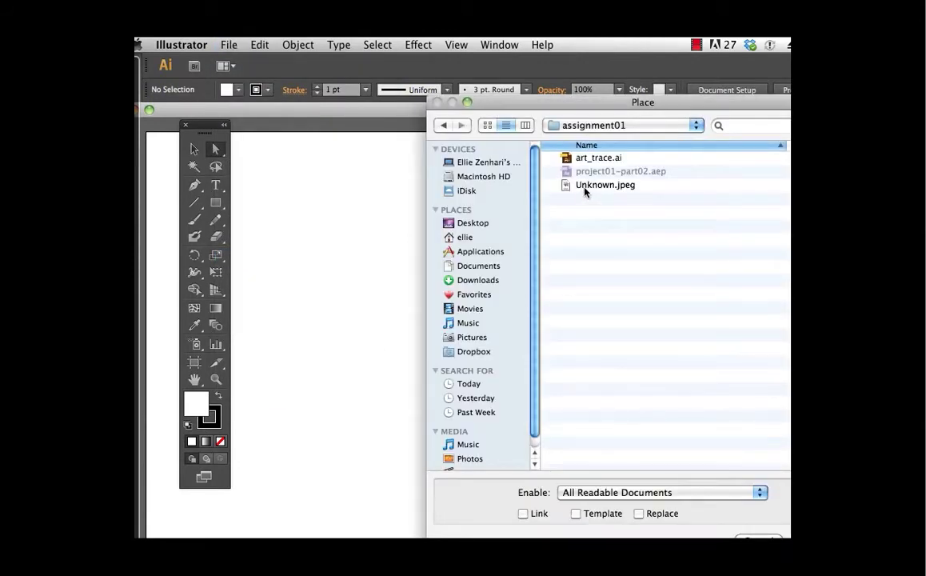
{"action": "left_click_drag", "start_coordinate": [505, 97], "coordinate": [424, 70]}
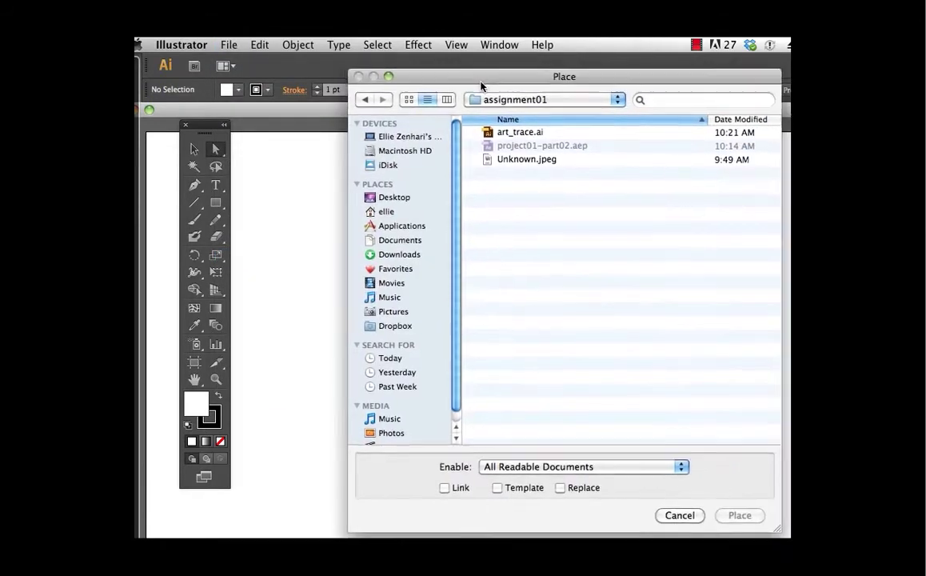
{"action": "left_click", "coordinate": [512, 158]}
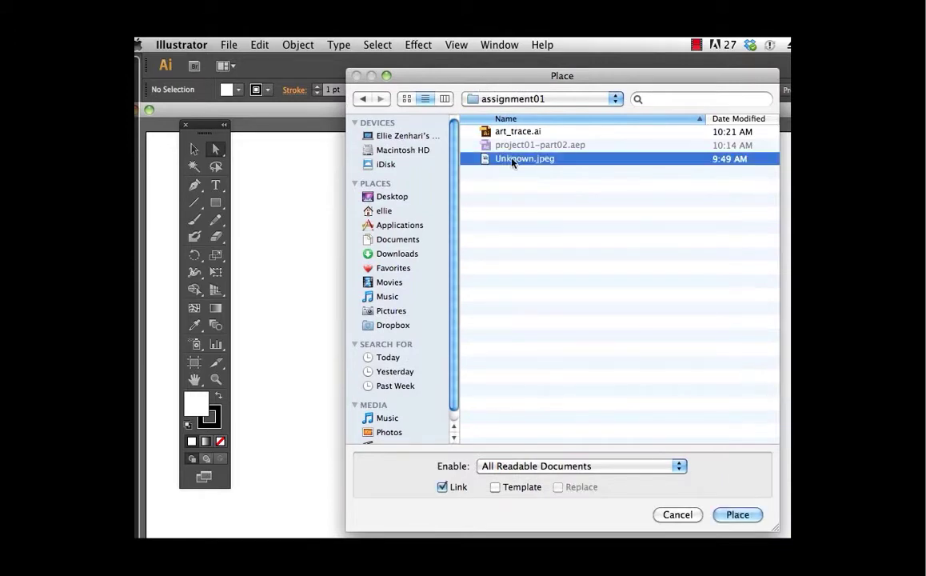
{"action": "left_click", "coordinate": [737, 514]}
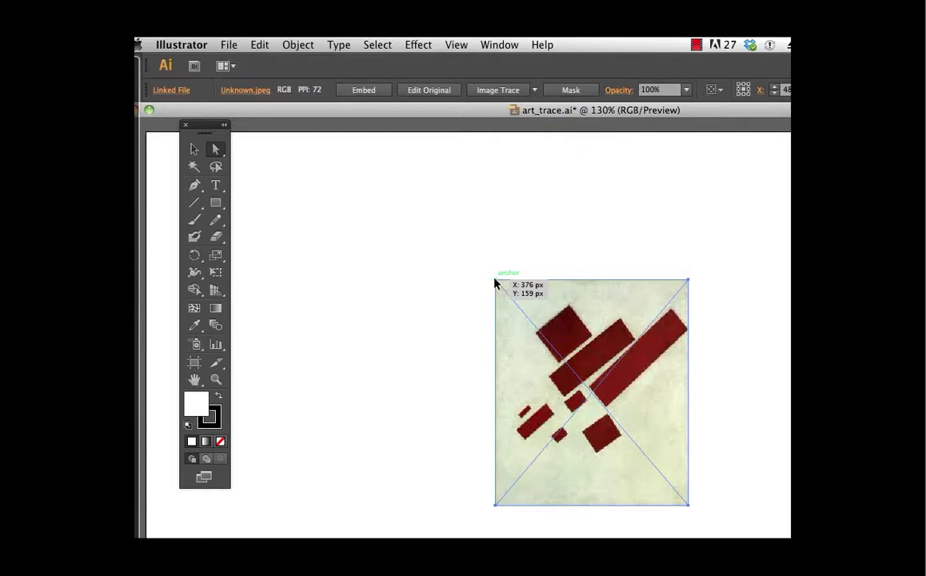
Step: Move the placed image up and to the left on the artboard, and enlarge it proportionally to about 1.5 times its size
{"action": "left_click_drag", "start_coordinate": [494, 281], "coordinate": [407, 192]}
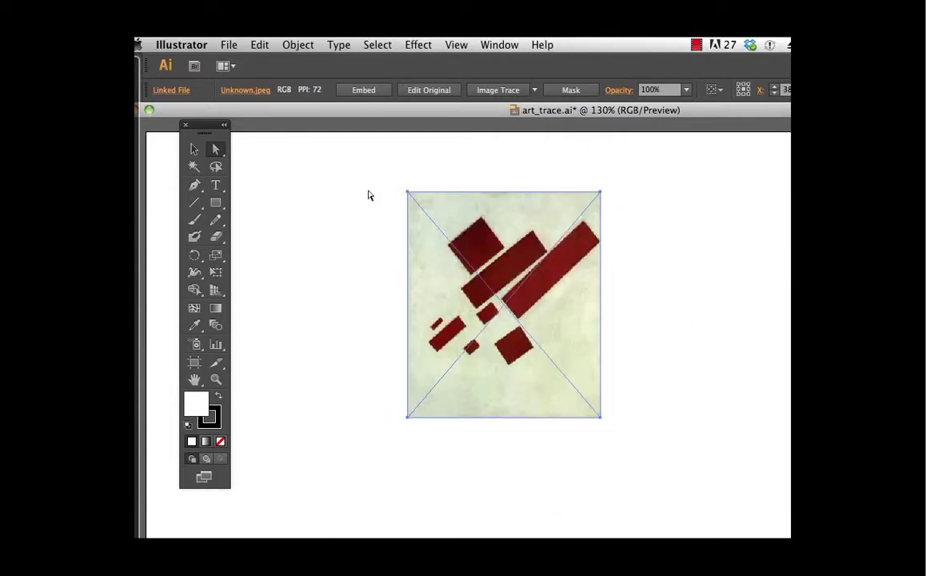
{"action": "left_click", "coordinate": [216, 272]}
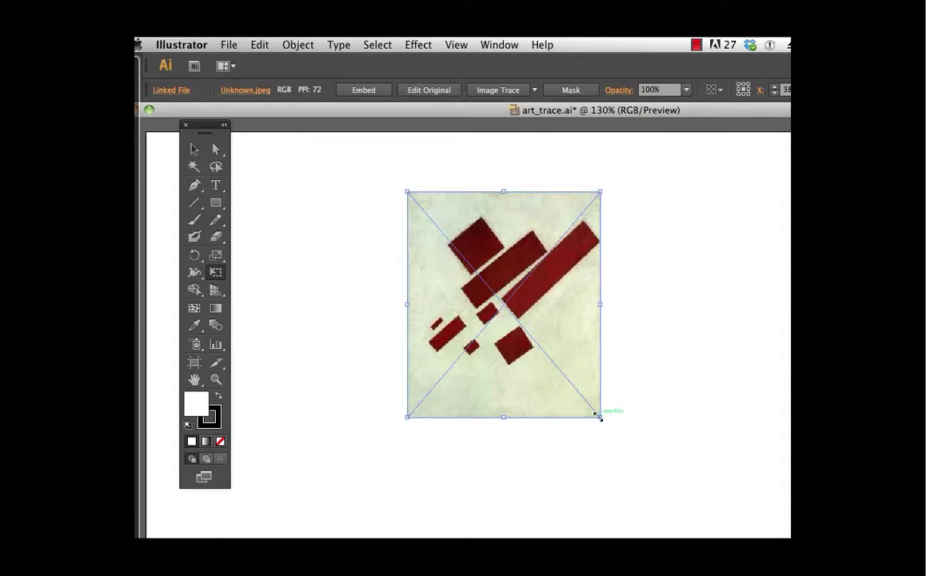
{"action": "left_click_drag", "start_coordinate": [600, 416], "coordinate": [689, 521]}
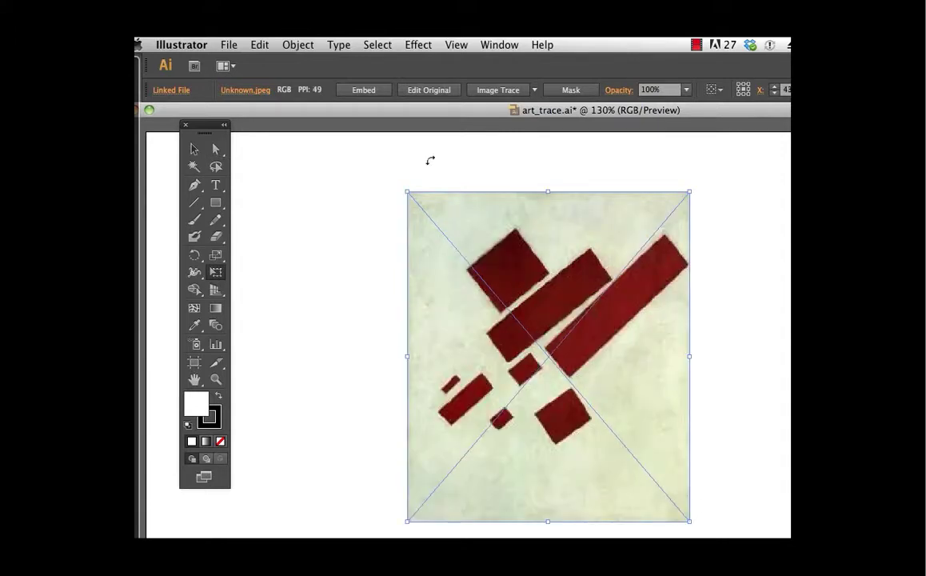
{"action": "left_click", "coordinate": [193, 149]}
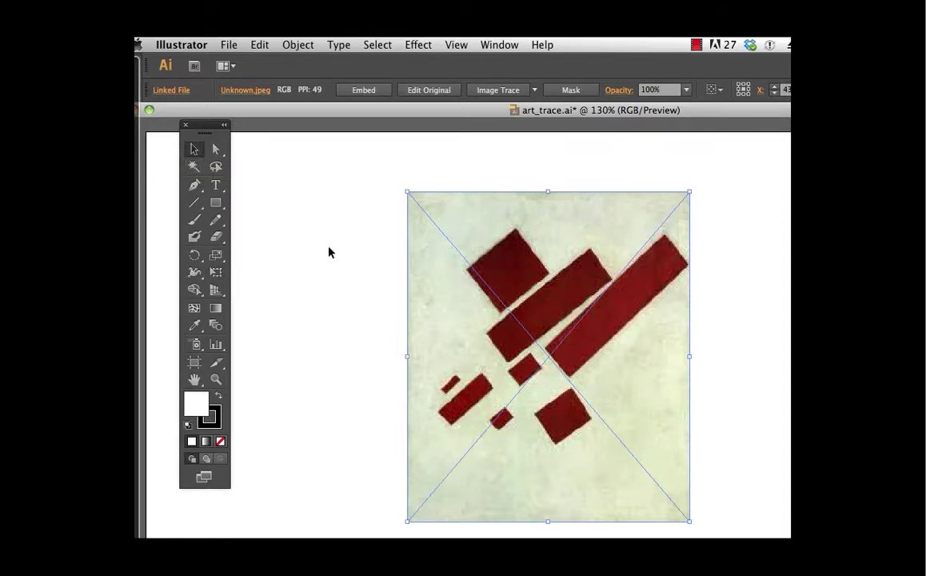
Step: Dim the images on Layer 1 to 50% and lock the layer
{"action": "left_click", "coordinate": [190, 186]}
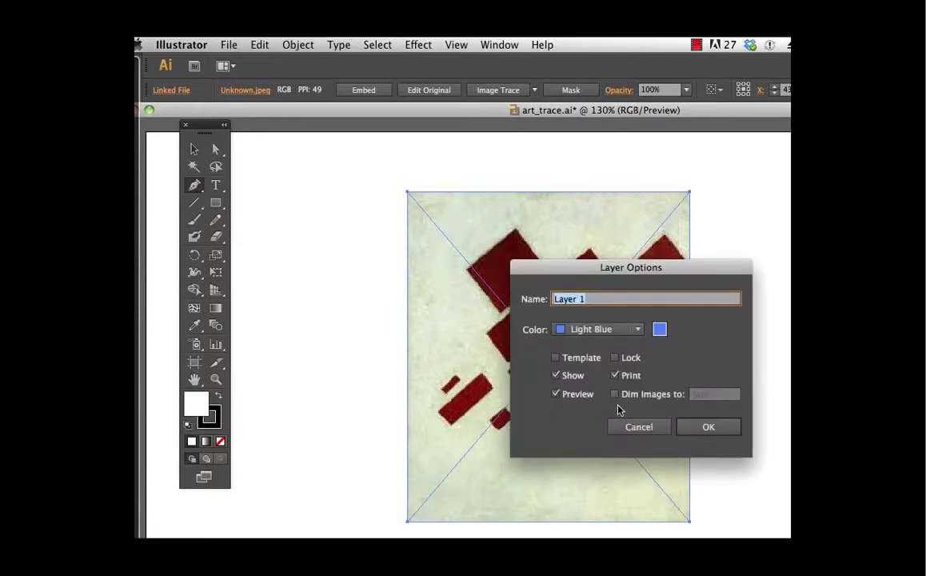
{"action": "left_click", "coordinate": [615, 394]}
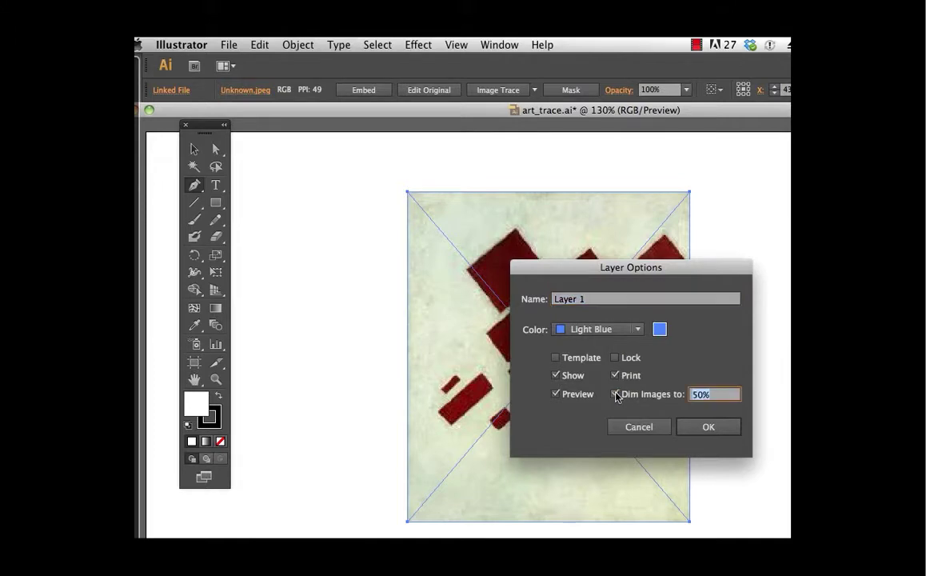
{"action": "left_click", "coordinate": [709, 427]}
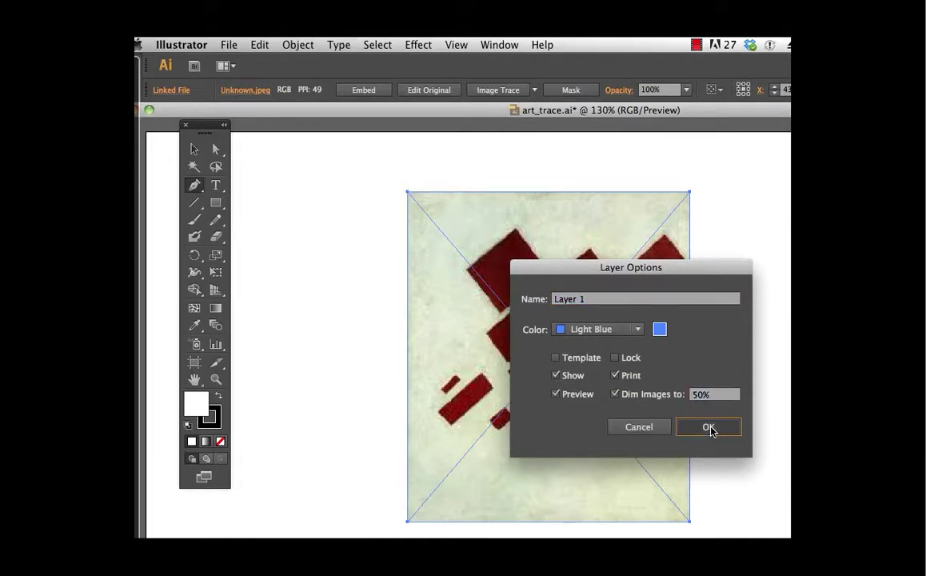
{"action": "left_click", "coordinate": [616, 358]}
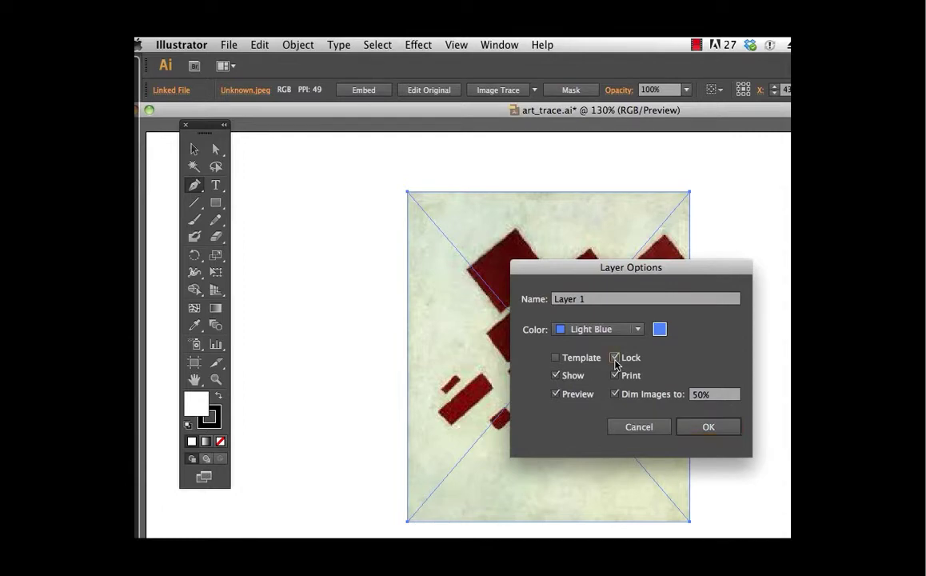
{"action": "left_click", "coordinate": [709, 427]}
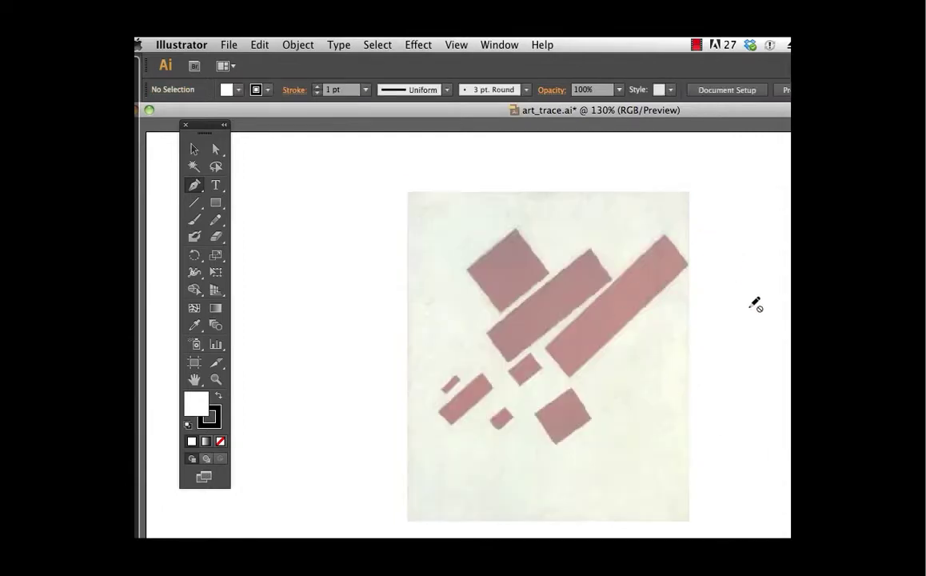
{"action": "left_click", "coordinate": [193, 187]}
{"action": "left_click", "coordinate": [515, 232]}
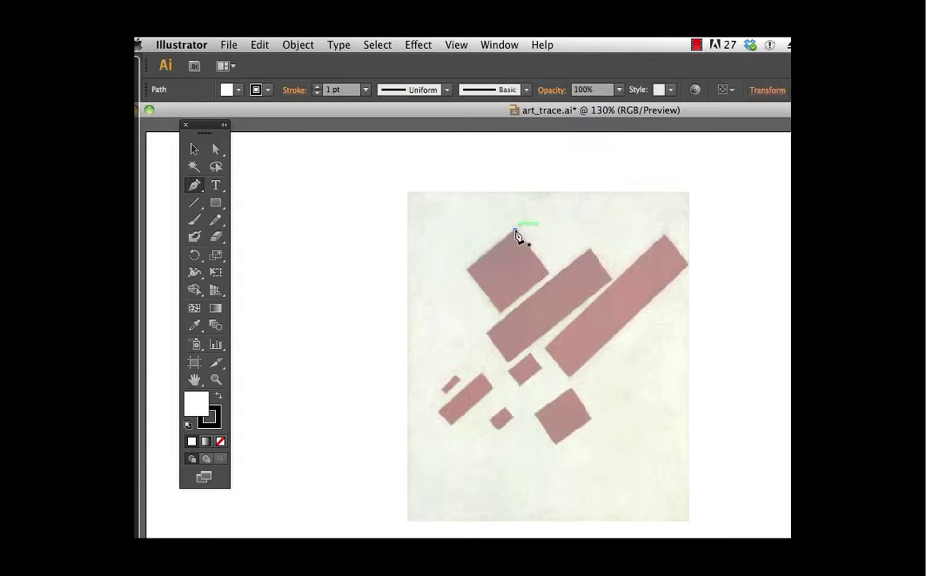
{"action": "left_click", "coordinate": [548, 272]}
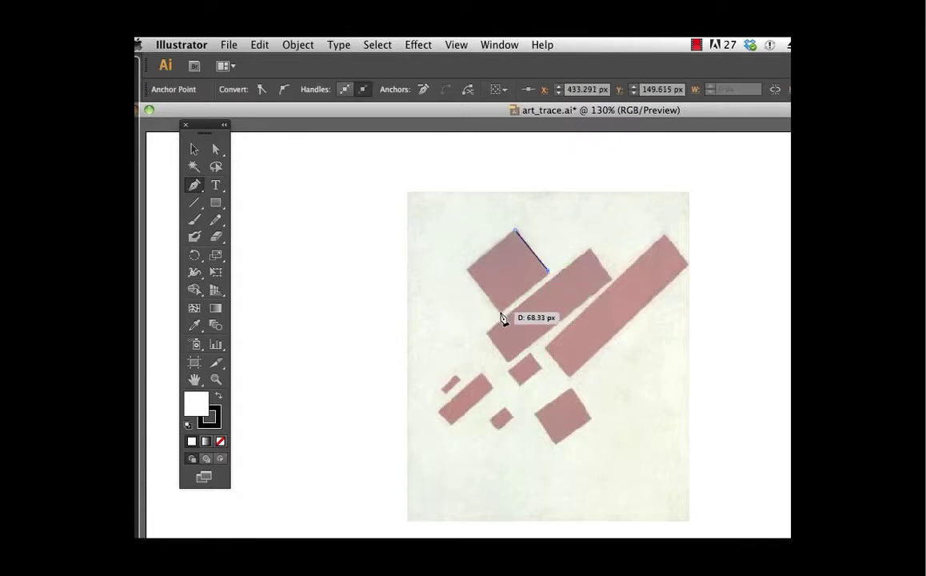
{"action": "key", "text": "ctrl+z"}
{"action": "key", "text": "ctrl+z"}
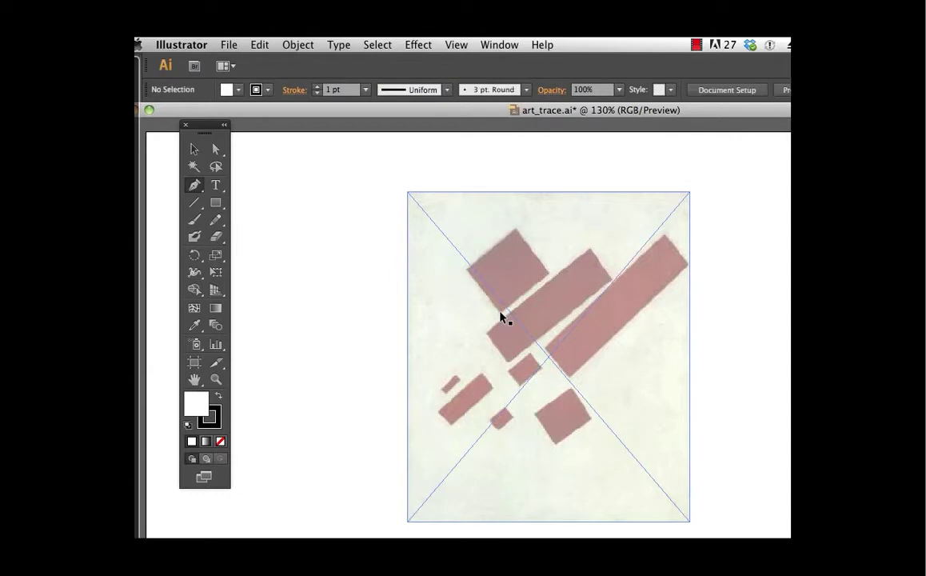
Step: Set the fill colour to bright red and the stroke to none
{"action": "double_click", "coordinate": [196, 407]}
{"action": "mouse_move", "coordinate": [604, 315]}
{"action": "left_mouse_down"}
{"action": "mouse_move", "coordinate": [604, 296]}
{"action": "mouse_move", "coordinate": [630, 277]}
{"action": "left_mouse_up"}
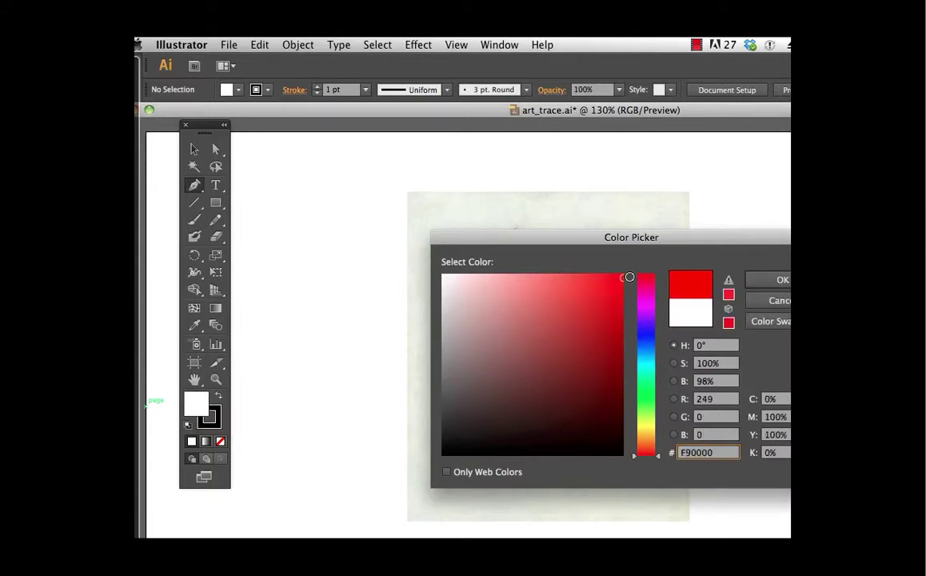
{"action": "left_click", "coordinate": [775, 280]}
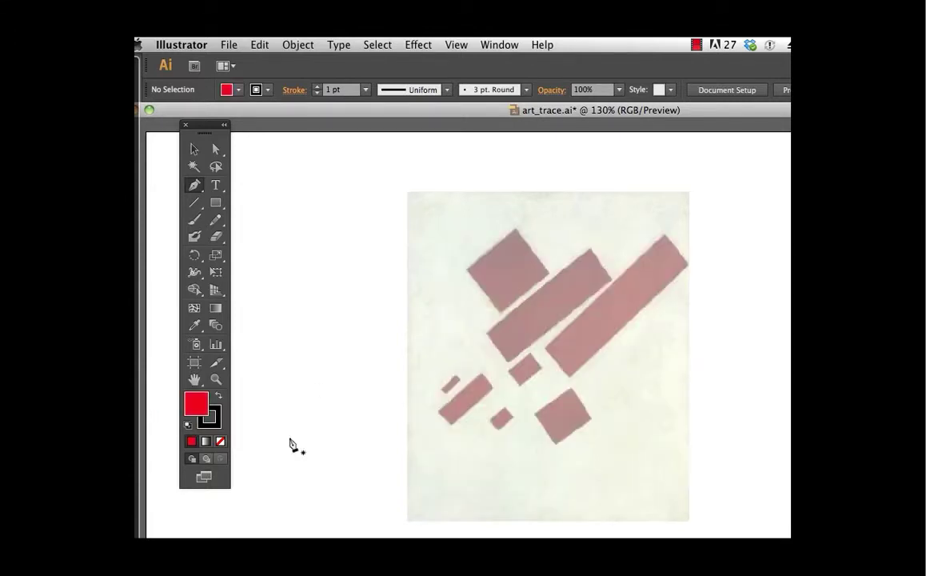
{"action": "left_click", "coordinate": [211, 422]}
{"action": "left_click", "coordinate": [221, 443]}
{"action": "left_click", "coordinate": [192, 399]}
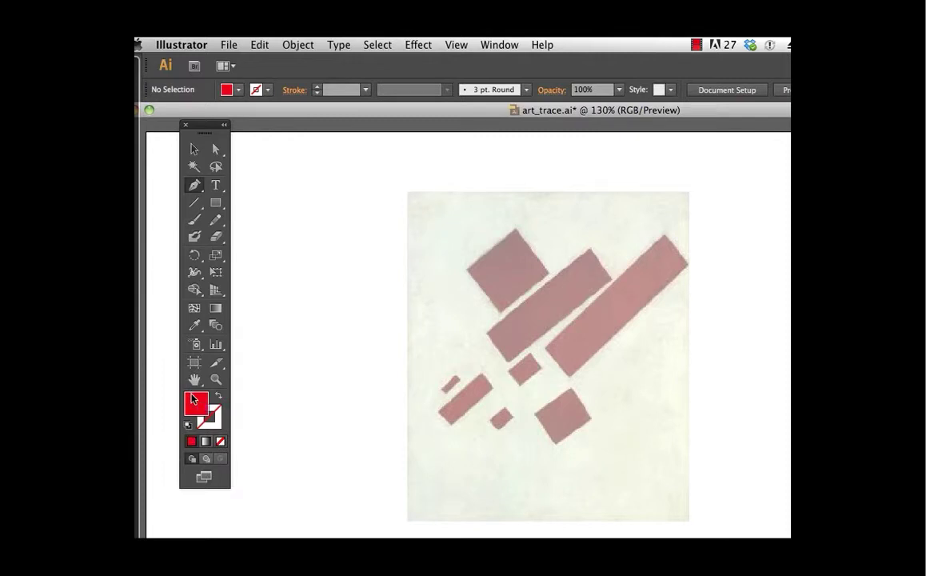
Step: Trace the large tilted square in the upper part of the dimmed image as a closed four-corner path with the Pen tool
{"action": "left_click", "coordinate": [516, 233]}
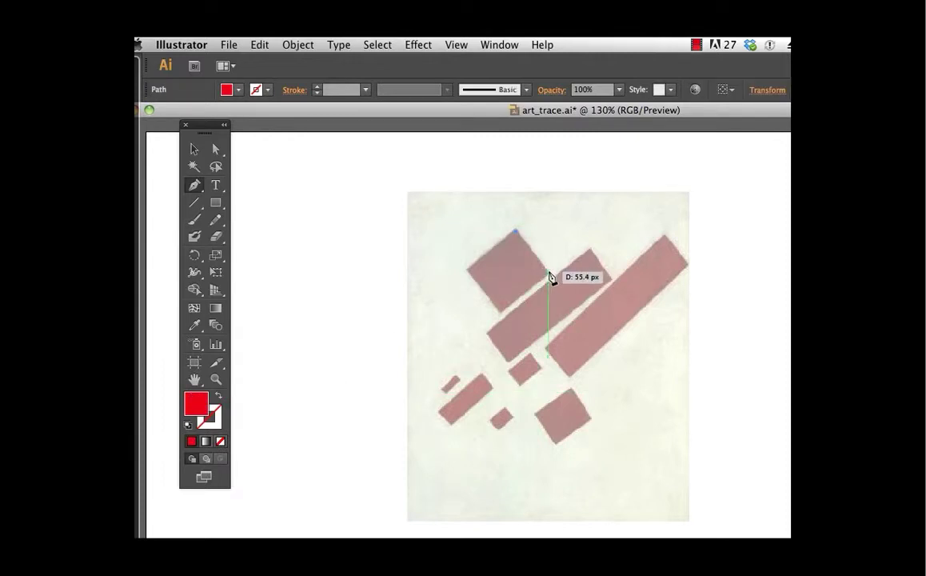
{"action": "left_click", "coordinate": [549, 273]}
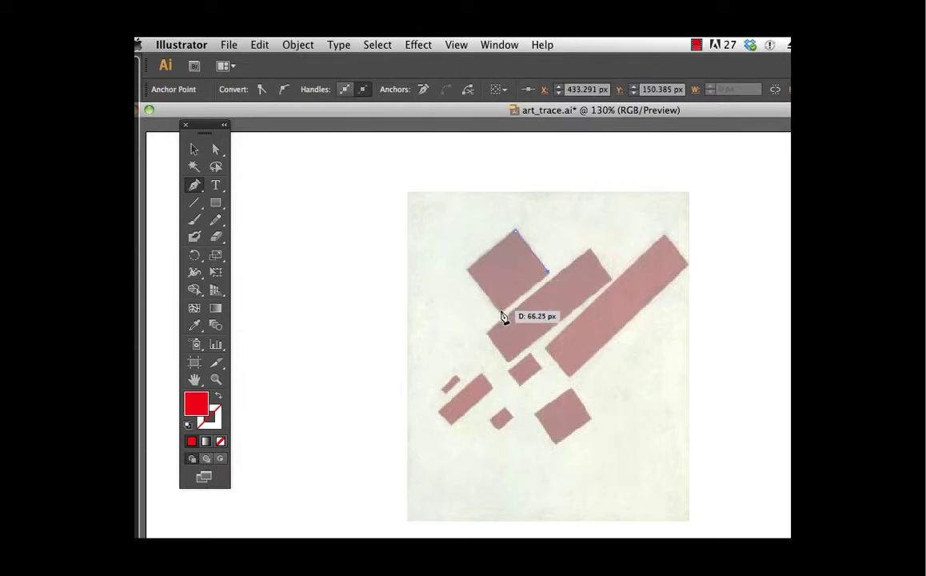
{"action": "left_click", "coordinate": [498, 308]}
{"action": "left_click", "coordinate": [468, 272]}
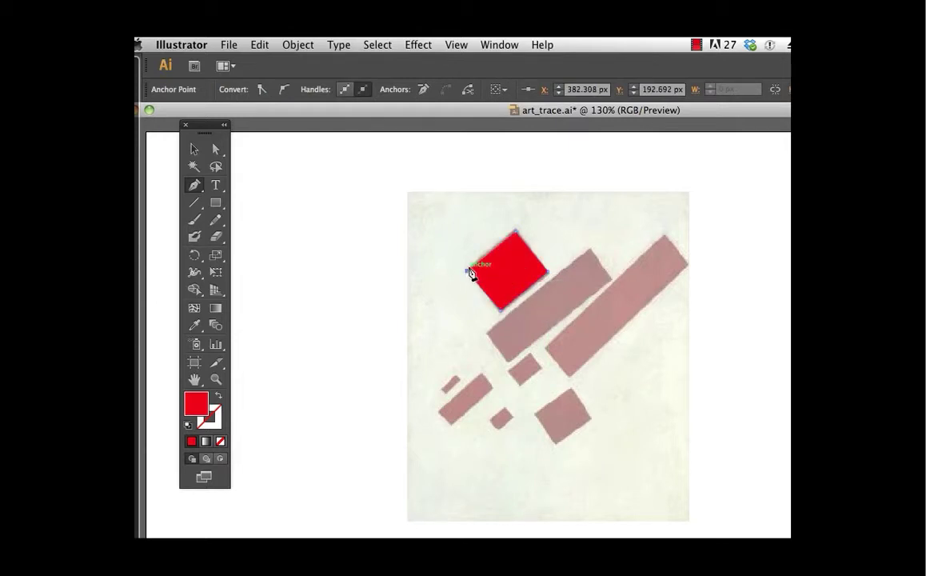
{"action": "left_click", "coordinate": [516, 235]}
Step: Trace the middle tilted bar beside the red square as a closed four-corner path with the Pen tool
{"action": "left_click", "coordinate": [588, 250]}
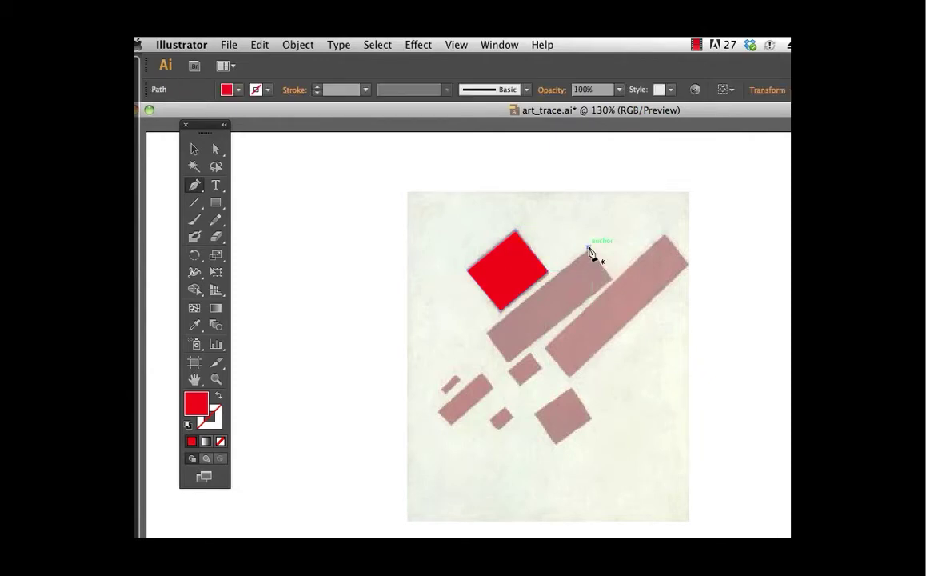
{"action": "left_click", "coordinate": [611, 280]}
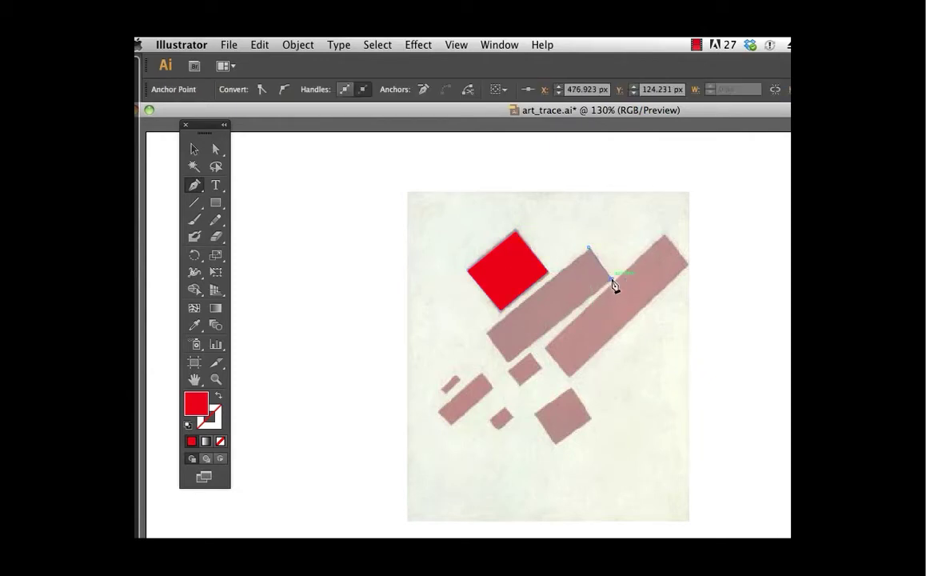
{"action": "left_click", "coordinate": [509, 361]}
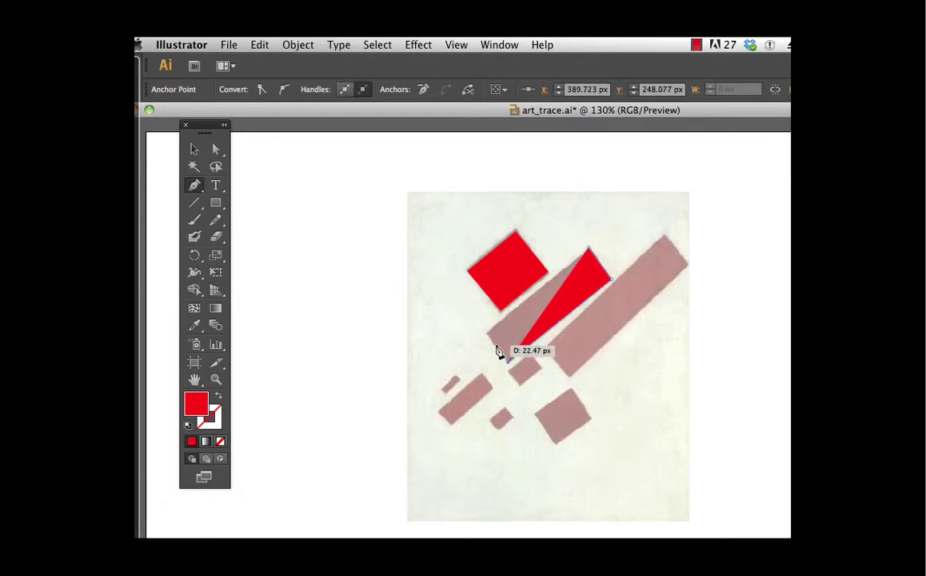
{"action": "left_click", "coordinate": [486, 335]}
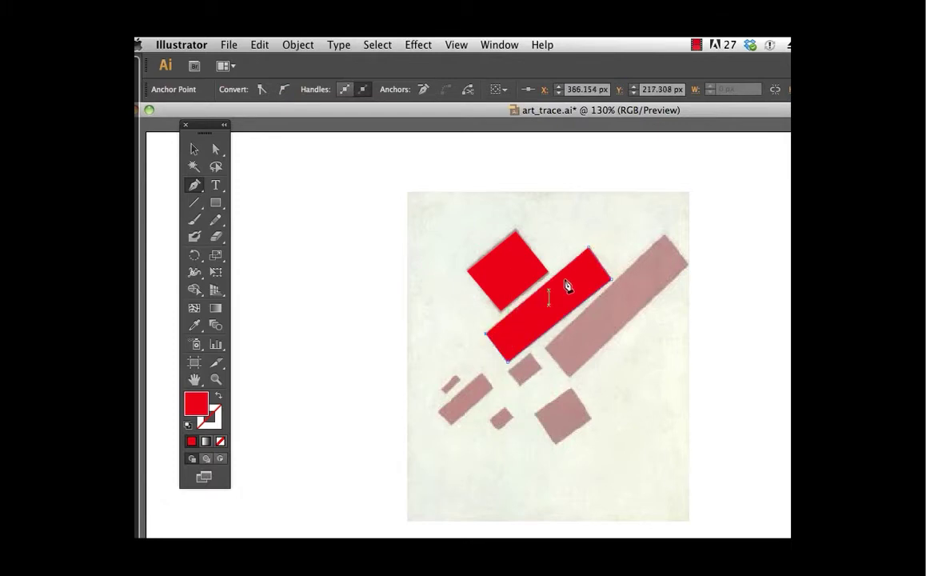
{"action": "left_click", "coordinate": [590, 253]}
Step: Trace the longest tilted bar, at the artwork's right edge, as a closed four-corner path
{"action": "left_click", "coordinate": [664, 238]}
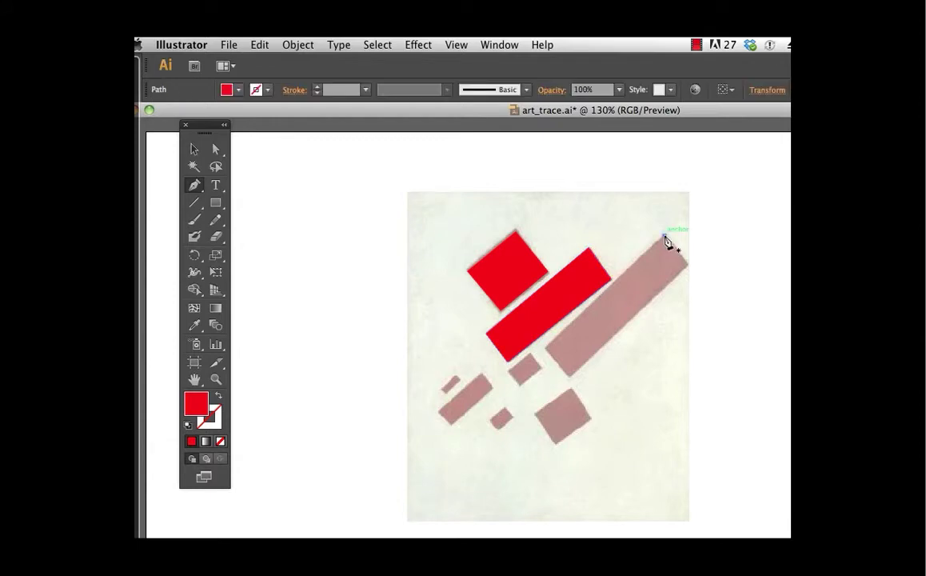
{"action": "left_click", "coordinate": [689, 265]}
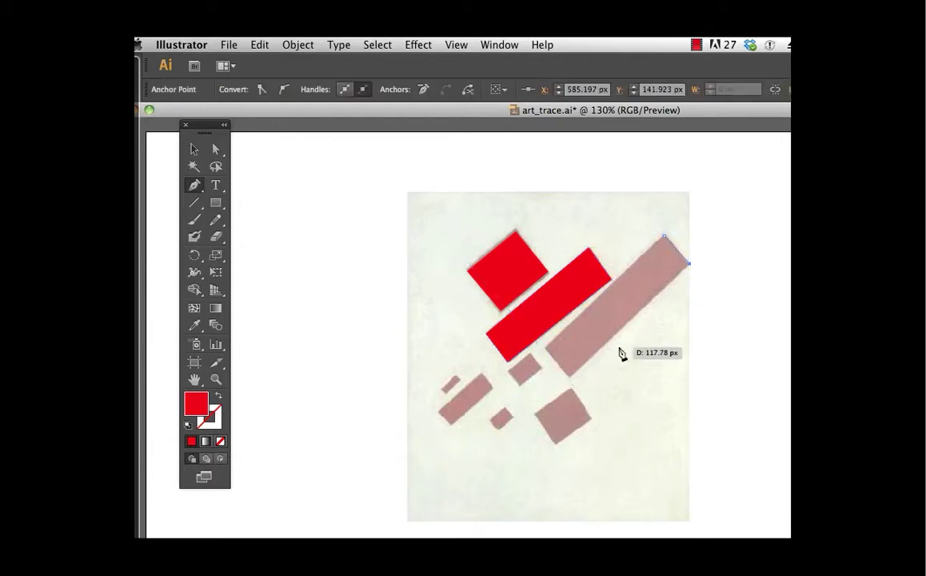
{"action": "left_click", "coordinate": [569, 375]}
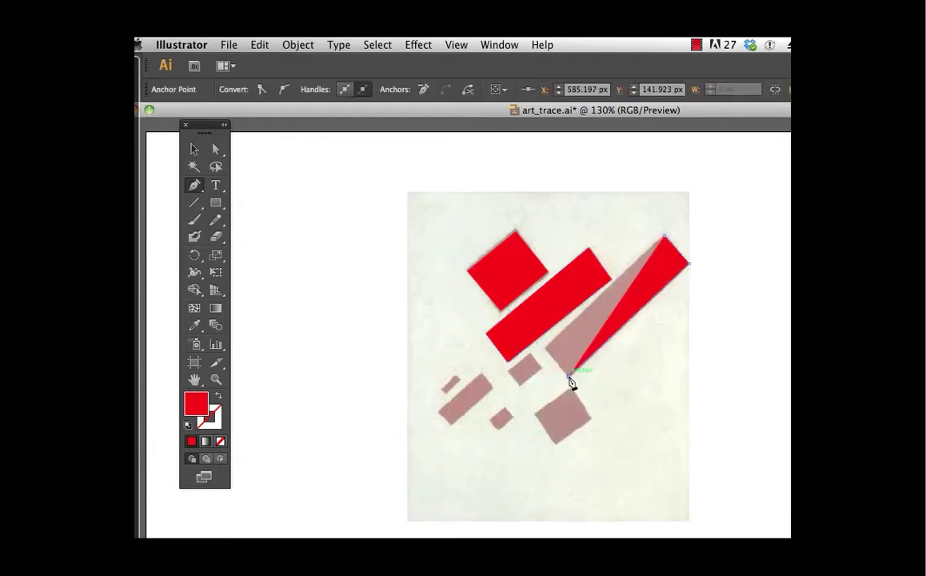
{"action": "left_click", "coordinate": [546, 350]}
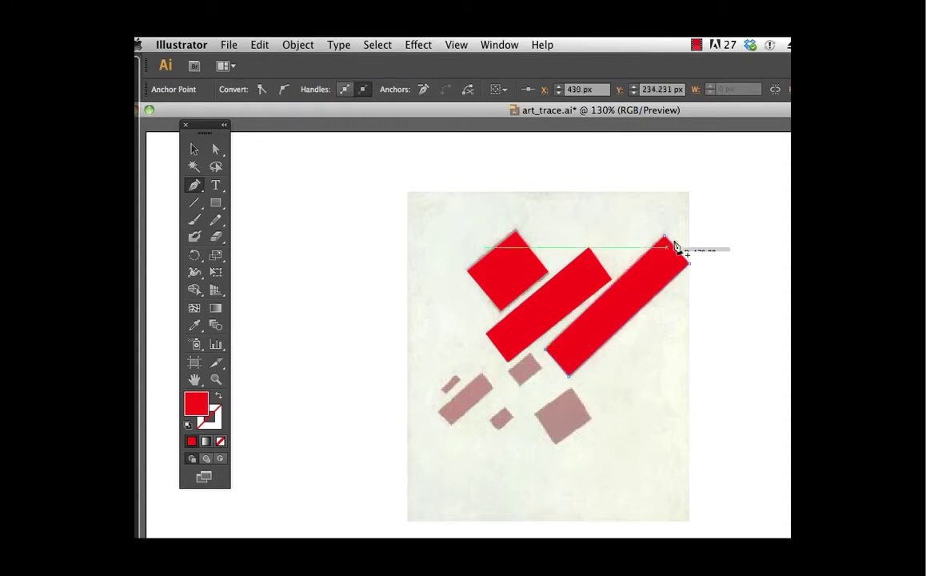
{"action": "left_click", "coordinate": [664, 237]}
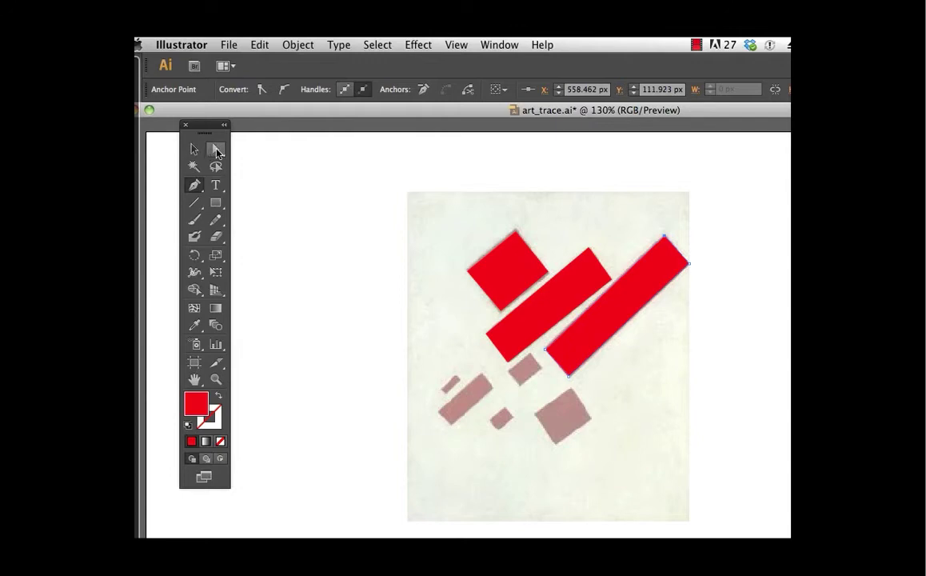
Step: Move the red square's right corner point slightly outward to about X 436 px, Y 153.5 px with the Direct Selection tool
{"action": "left_click_drag", "start_coordinate": [216, 152], "coordinate": [224, 146]}
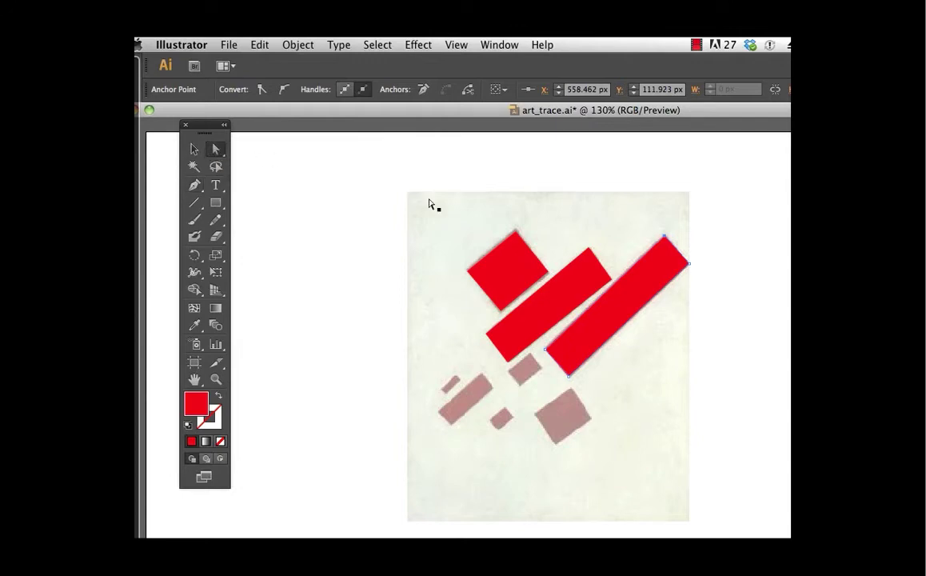
{"action": "left_click", "coordinate": [516, 234]}
{"action": "left_click_drag", "start_coordinate": [516, 234], "coordinate": [516, 234]}
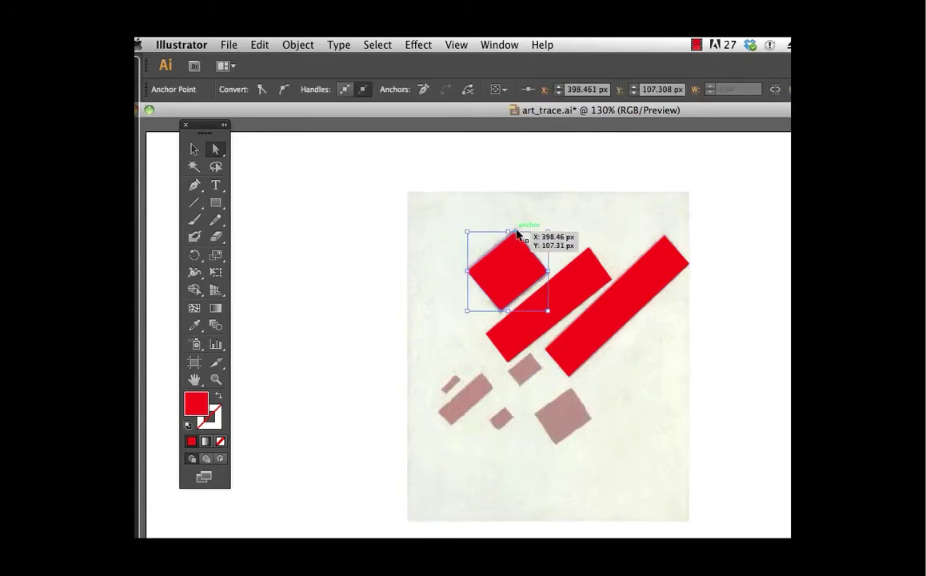
{"action": "key", "text": "super+equal"}
{"action": "key", "text": "super+equal"}
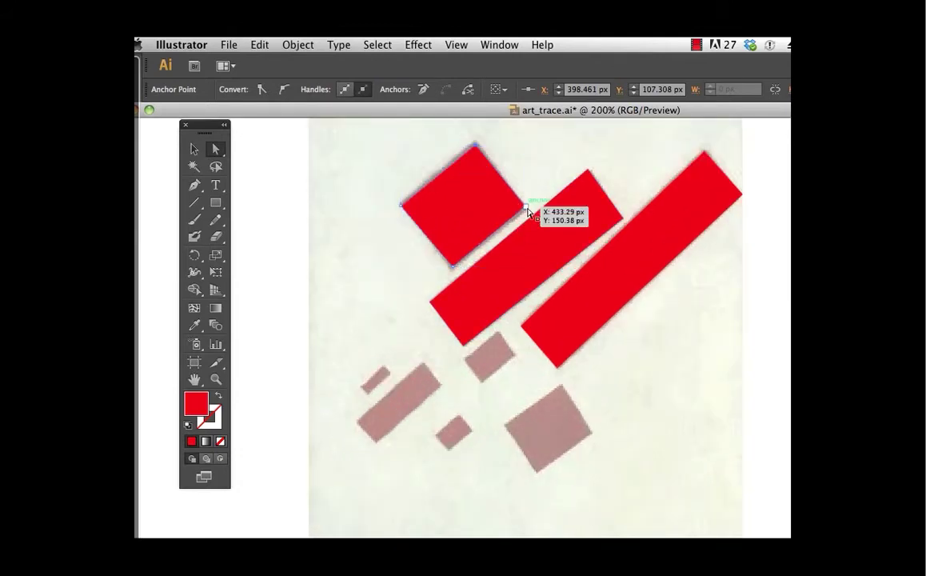
{"action": "left_click_drag", "start_coordinate": [528, 212], "coordinate": [531, 213]}
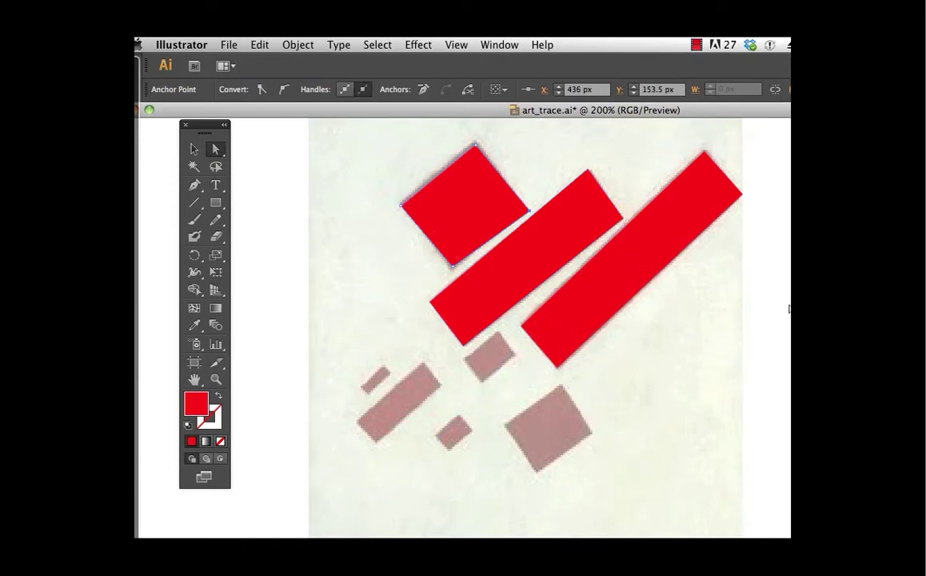
Step: Show the contents of Layer 1 and delete the linked artwork image, keeping the three traced paths
{"action": "left_click", "coordinate": [488, 44]}
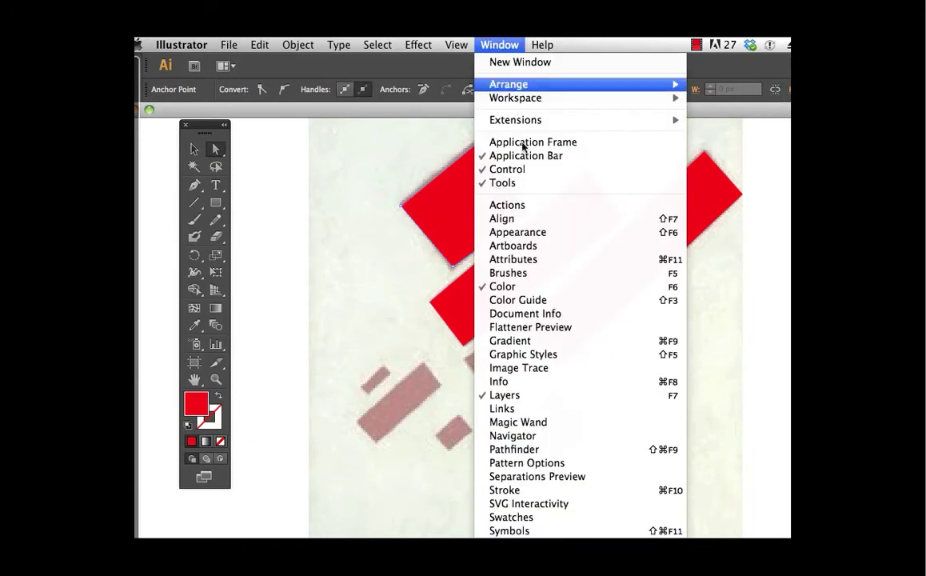
{"action": "left_click", "coordinate": [784, 398]}
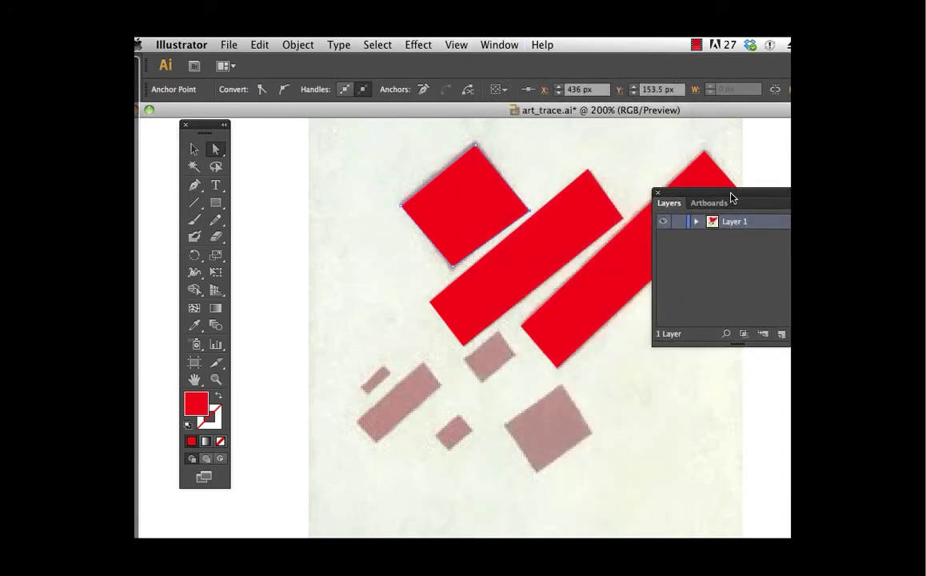
{"action": "left_click_drag", "start_coordinate": [730, 196], "coordinate": [634, 341]}
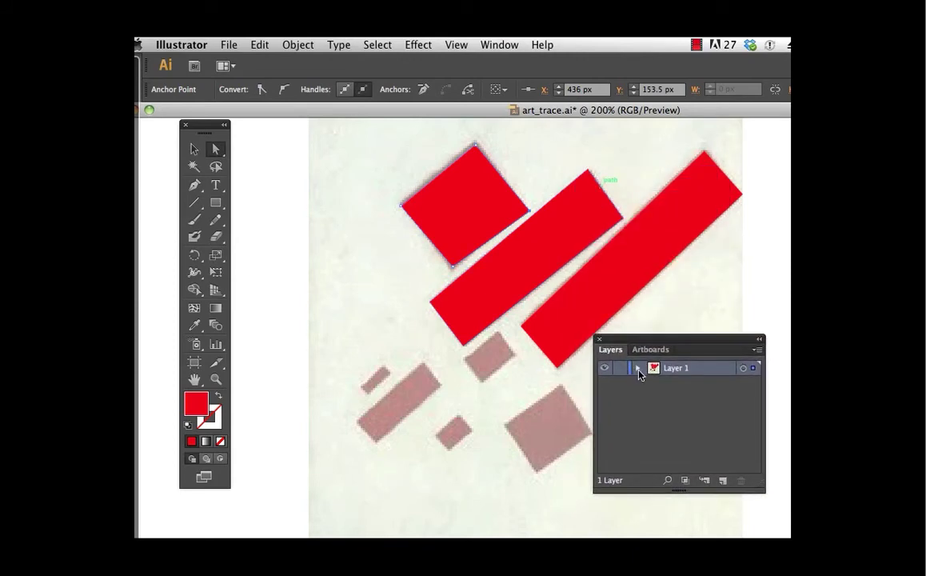
{"action": "left_click", "coordinate": [639, 369]}
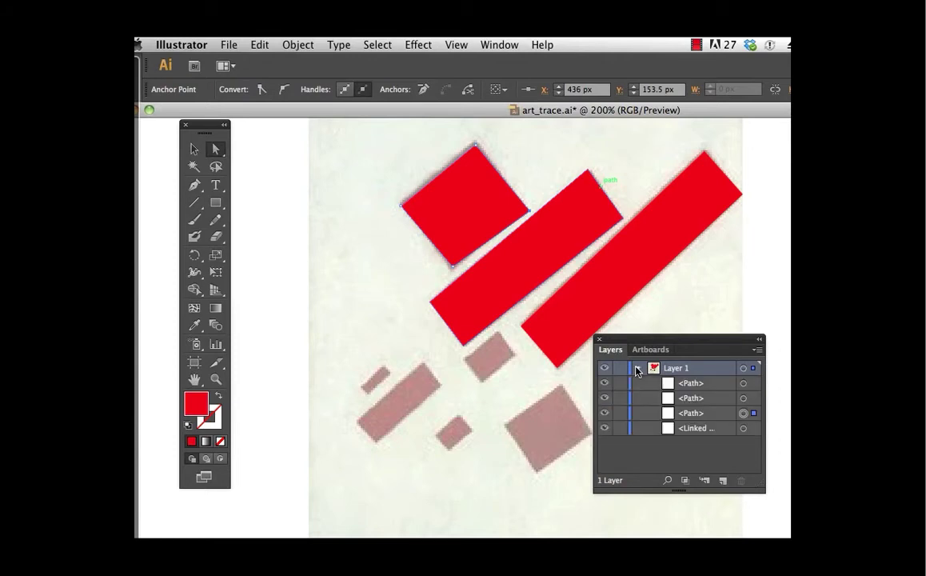
{"action": "left_click", "coordinate": [674, 430]}
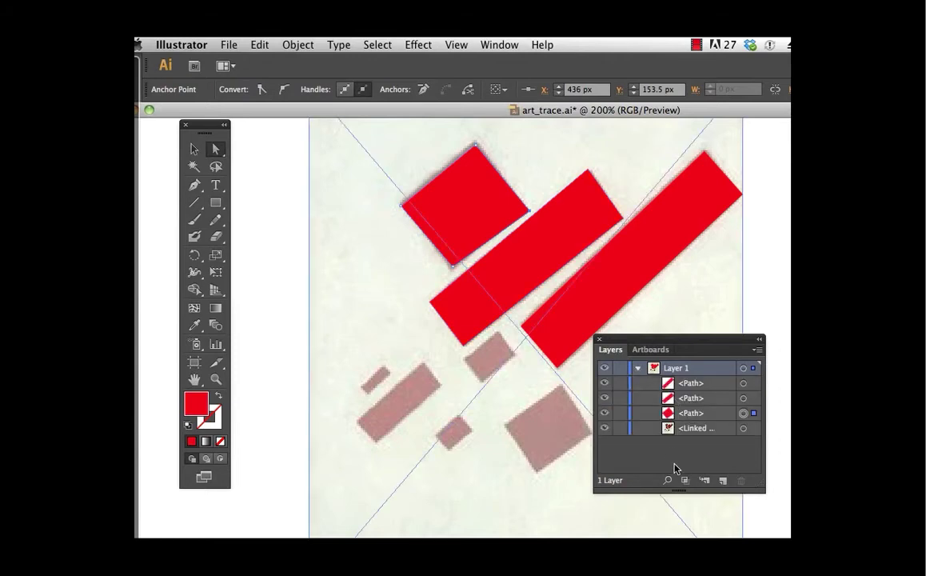
{"action": "left_click", "coordinate": [669, 432]}
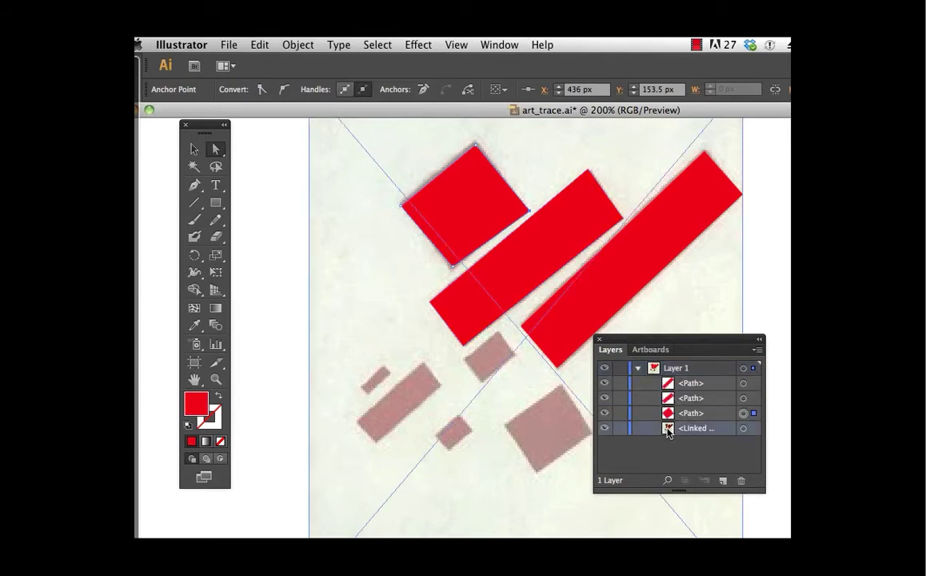
{"action": "left_click", "coordinate": [744, 483]}
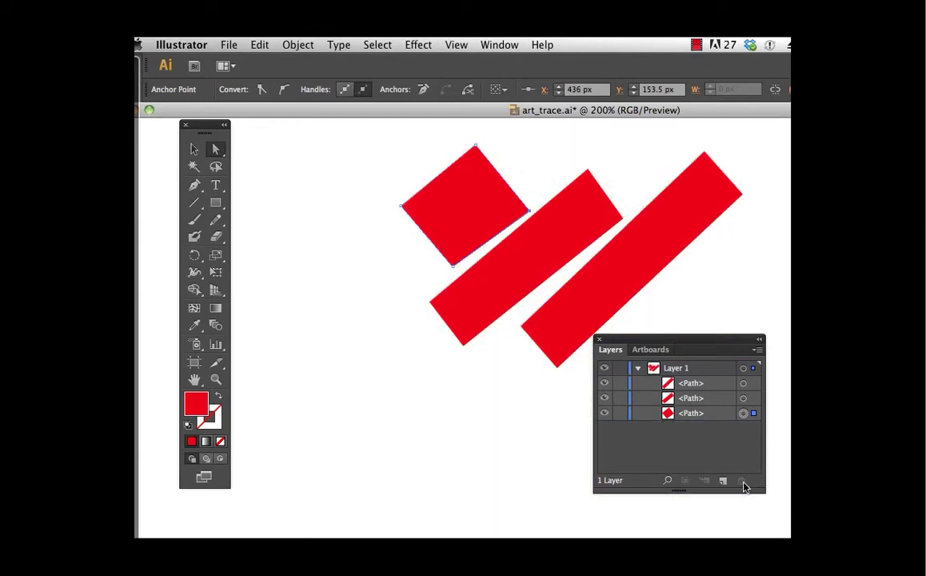
Step: Release the paths in Layer 1 to separate layers using the Sequence option
{"action": "left_click", "coordinate": [706, 373]}
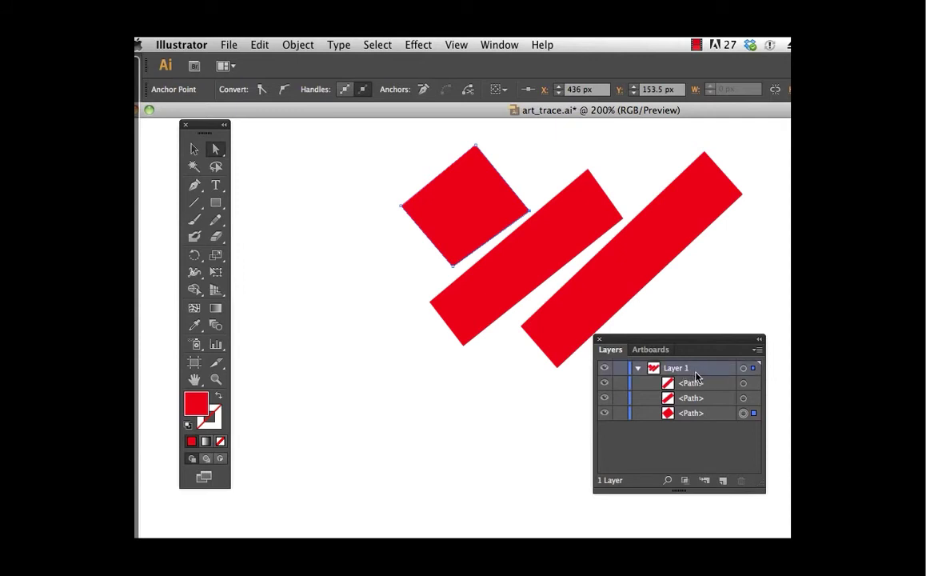
{"action": "left_click", "coordinate": [757, 352]}
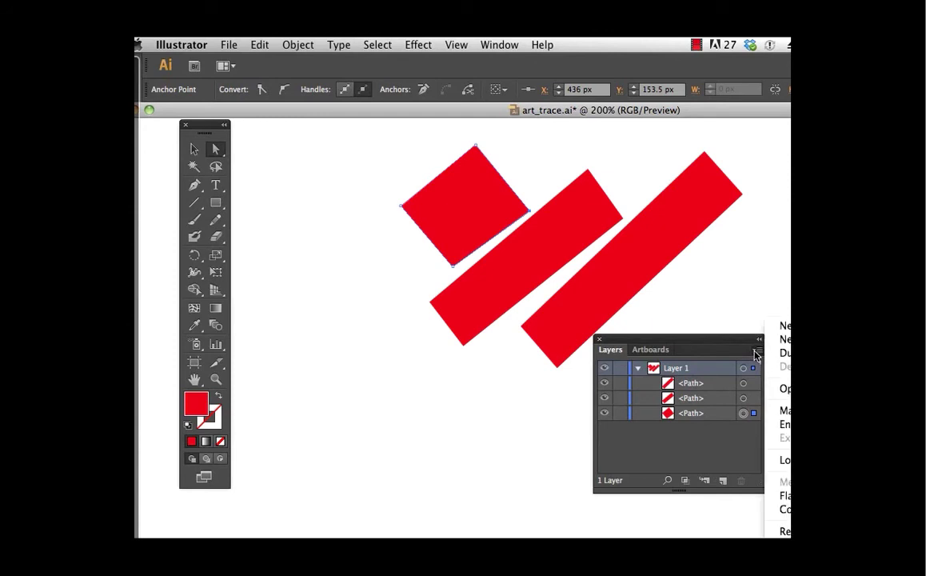
{"action": "left_click", "coordinate": [628, 322]}
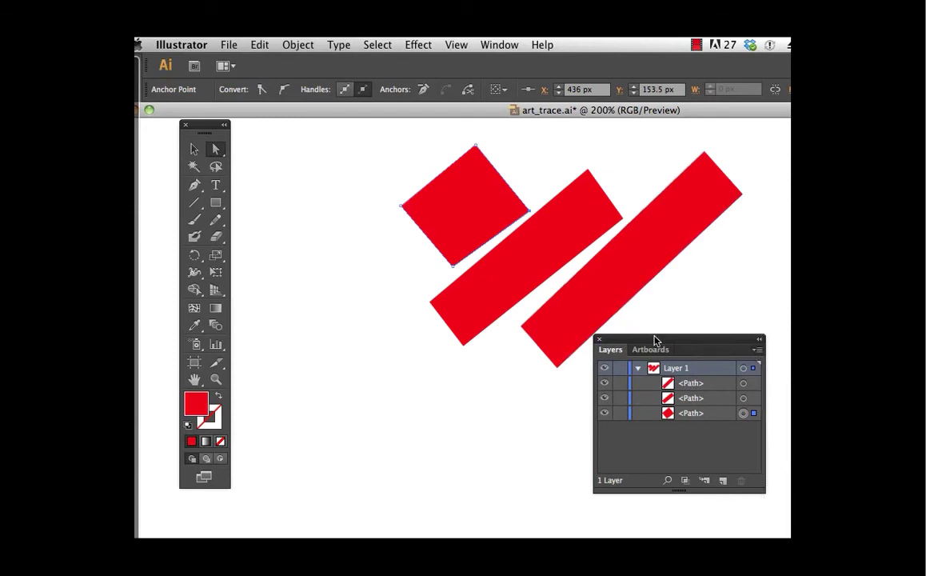
{"action": "left_click_drag", "start_coordinate": [656, 343], "coordinate": [385, 154]}
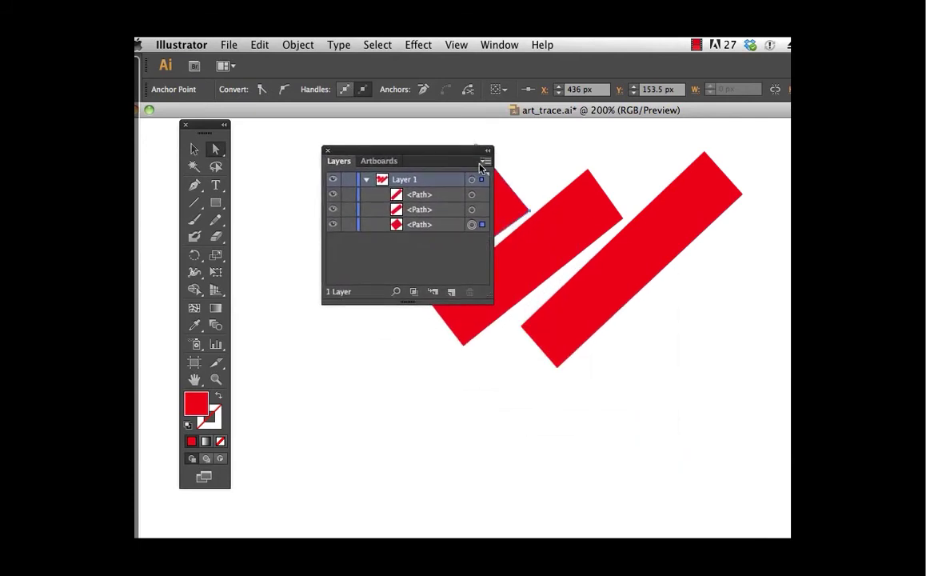
{"action": "left_click", "coordinate": [486, 161]}
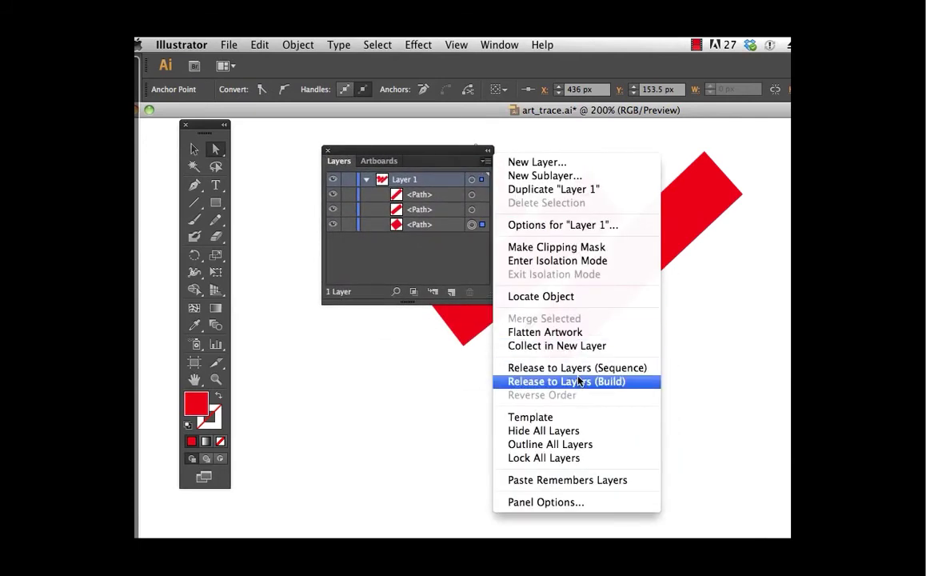
{"action": "left_click", "coordinate": [645, 369]}
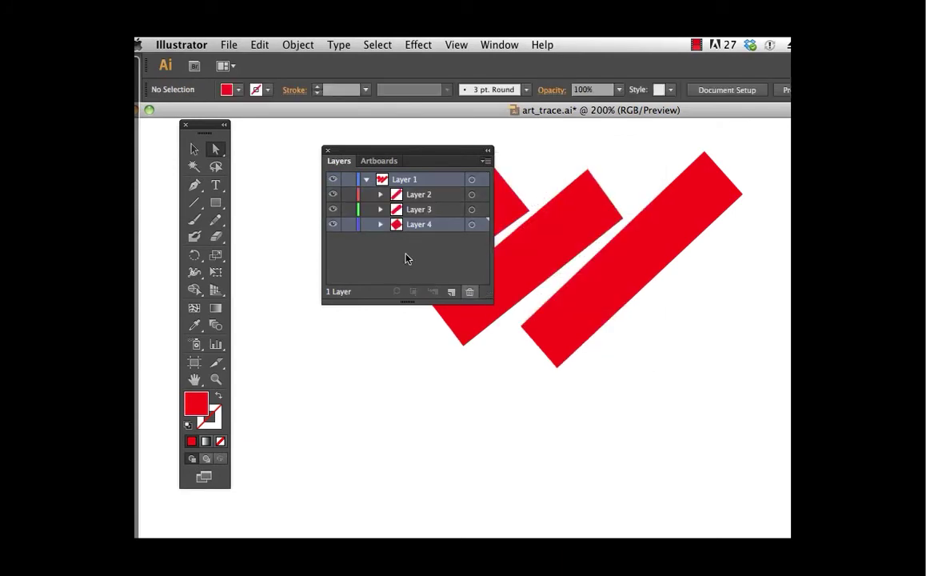
Step: Move Layer 2, Layer 3 and Layer 4 together out of Layer 1 to the top level above it
{"action": "left_click", "coordinate": [396, 198]}
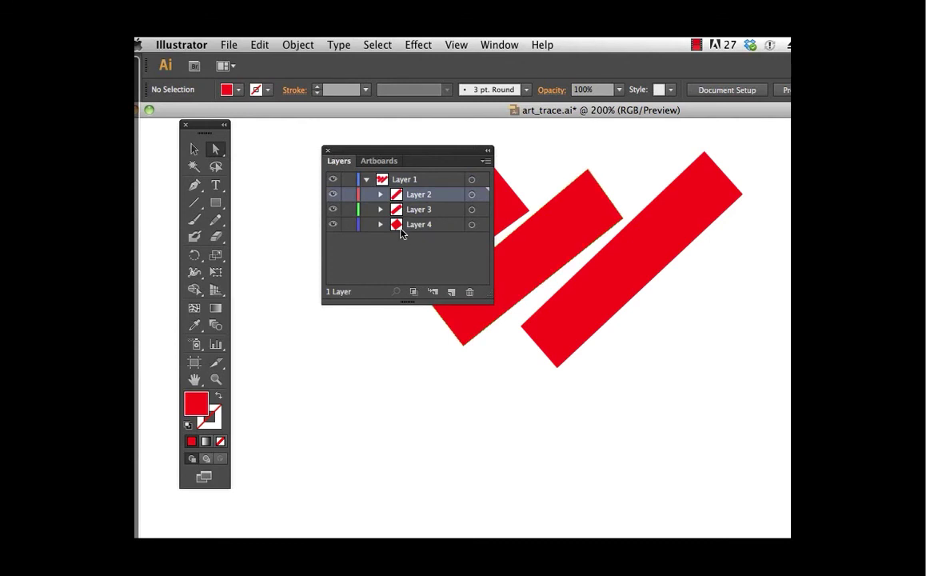
{"action": "left_click", "coordinate": [400, 227], "text": "shift"}
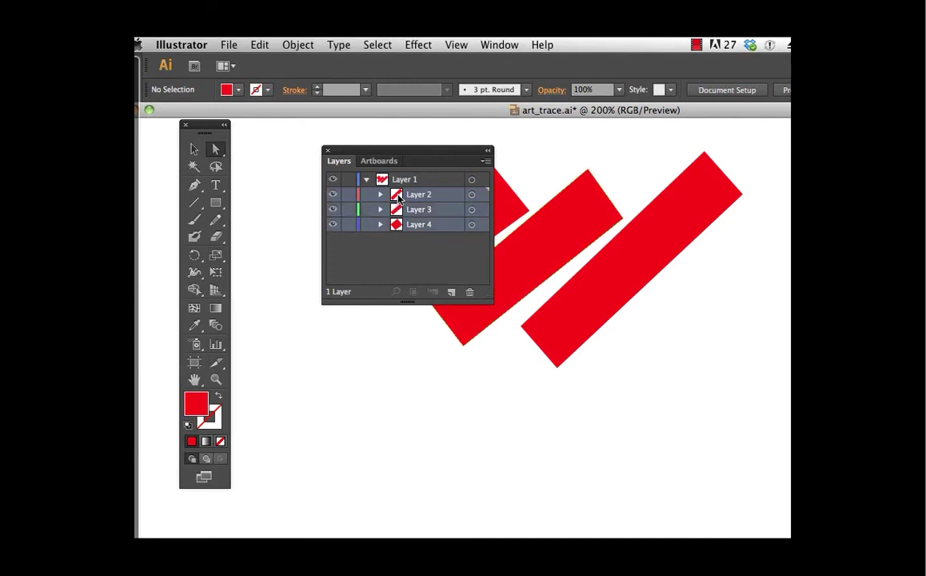
{"action": "left_click_drag", "start_coordinate": [400, 198], "coordinate": [403, 180]}
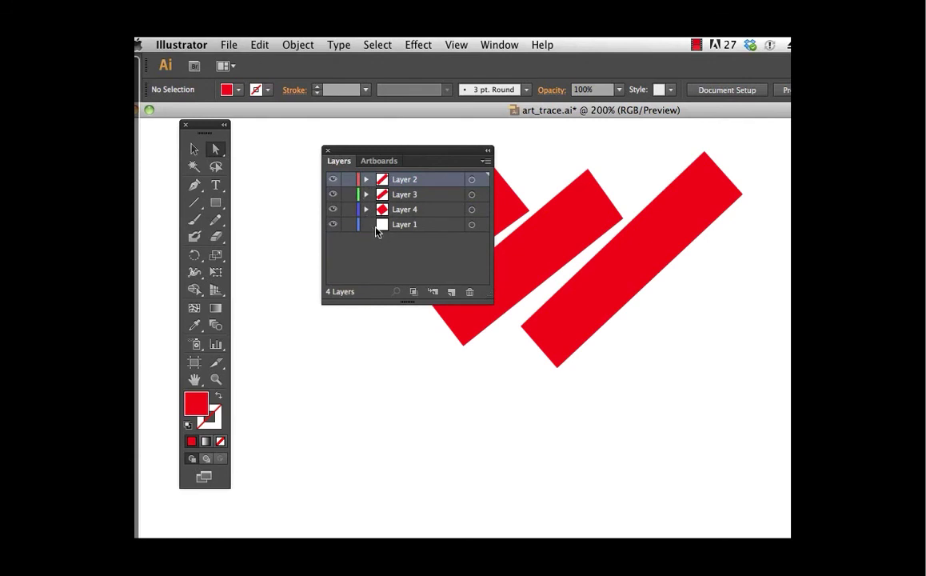
Step: Save art_trace.ai and move its document window down and to the right
{"action": "key", "text": "super+s"}
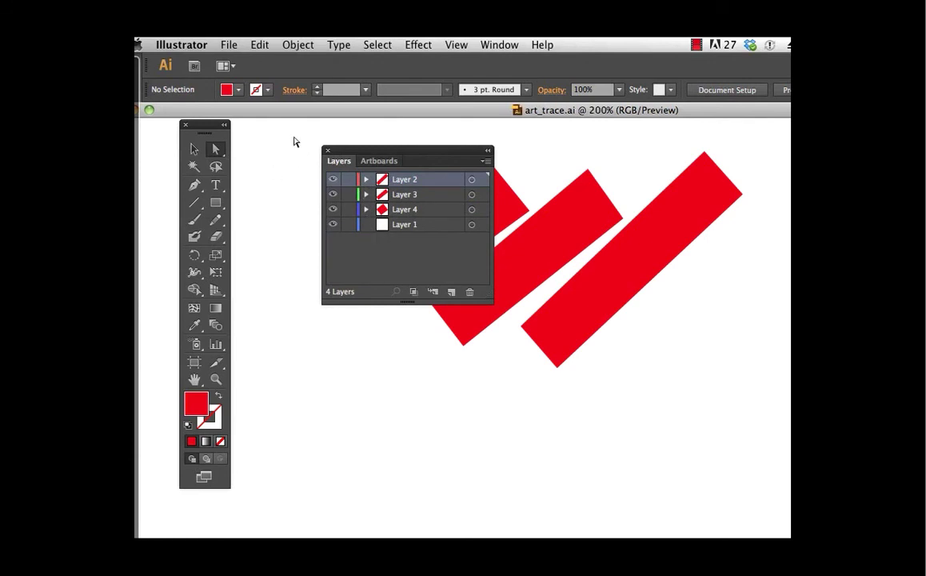
{"action": "left_click", "coordinate": [150, 111]}
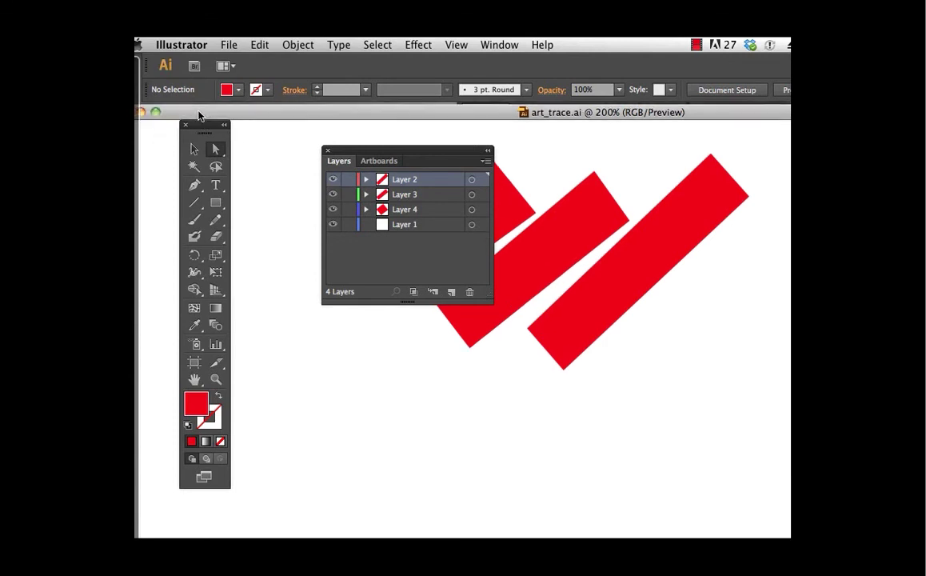
{"action": "left_click_drag", "start_coordinate": [267, 108], "coordinate": [294, 139]}
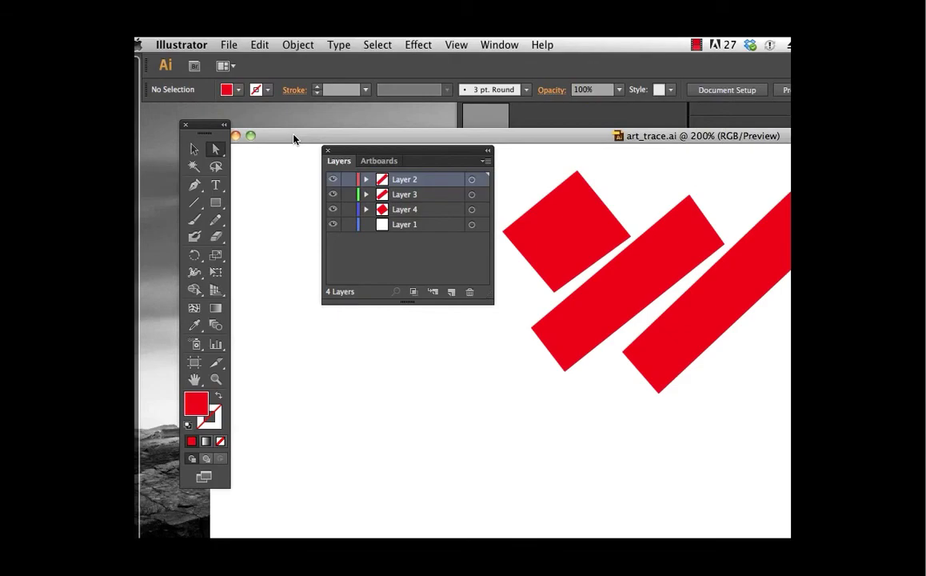